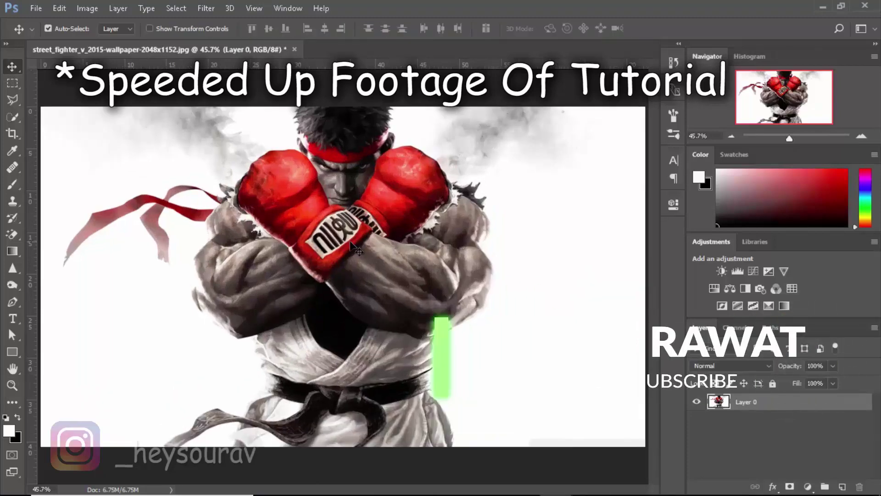
- Crop the image at both sides to a narrow frame around the fighter
click(12, 134)
drag(41, 271, 112, 270)
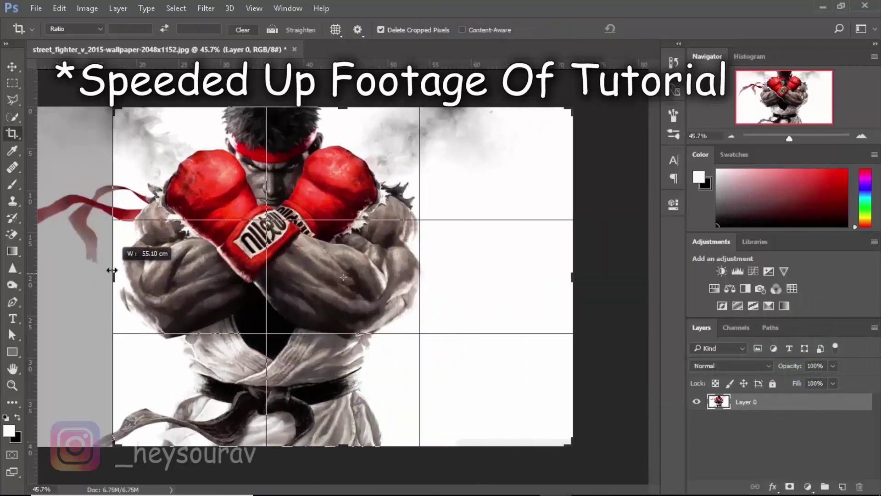
drag(572, 277, 501, 278)
key(Return)
key(v)
- Rename the image layer to "Main"
double_click(746, 402)
text(Main)
key(Return)
- Add a new layer above Main, fill it with black and render clouds on it
click(842, 487)
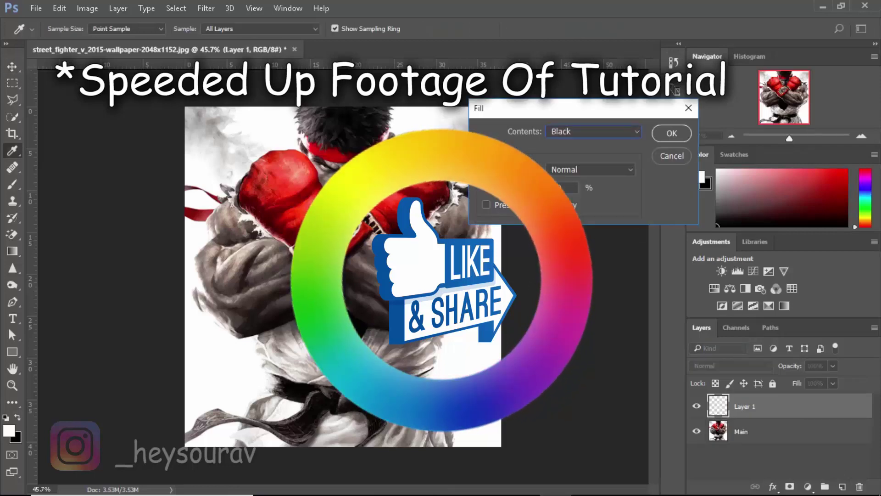
click(206, 9)
click(349, 278)
key(b)
mouse_move(271, 106)
mouse_down()
mouse_move(436, 166)
mouse_move(294, 177)
mouse_move(234, 214)
mouse_up()
key(ctrl+alt+z)
key(ctrl+alt+z)
- Add a layer mask to the cloud layer and paint the clouds away over the upper part of the fighter
click(789, 487)
right_click(295, 162)
mouse_move(216, 151)
mouse_down()
mouse_move(243, 189)
mouse_move(450, 216)
mouse_up()
- Set the brush opacity to 50% and thin out the clouds over the lower body on the mask
click(253, 29)
text(50)
key(Tab)
mouse_move(241, 321)
mouse_down()
mouse_move(441, 358)
mouse_move(225, 363)
mouse_up()
- Rename the cloud layer to "Smoke"
double_click(746, 406)
text(Smoke)
click(781, 459)
- Add a new layer, place it below Main and fill it with white
click(842, 487)
drag(772, 407, 772, 463)
key(shift+F5)
click(671, 133)
- Open the video timeline and convert the Smoke layer to a smart object
right_click(757, 433)
click(666, 161)
click(288, 8)
click(303, 361)
key(z)
click(34, 373)
right_click(757, 409)
- Trim the Smoke, Main and white background clips to end at the two-second mark
drag(624, 371, 369, 371)
drag(624, 437, 368, 437)
drag(624, 464, 369, 464)
- Animate the Smoke layer with a starting transform keyframe and an enlarged transform at the end of its clip
click(75, 392)
drag(199, 341, 372, 341)
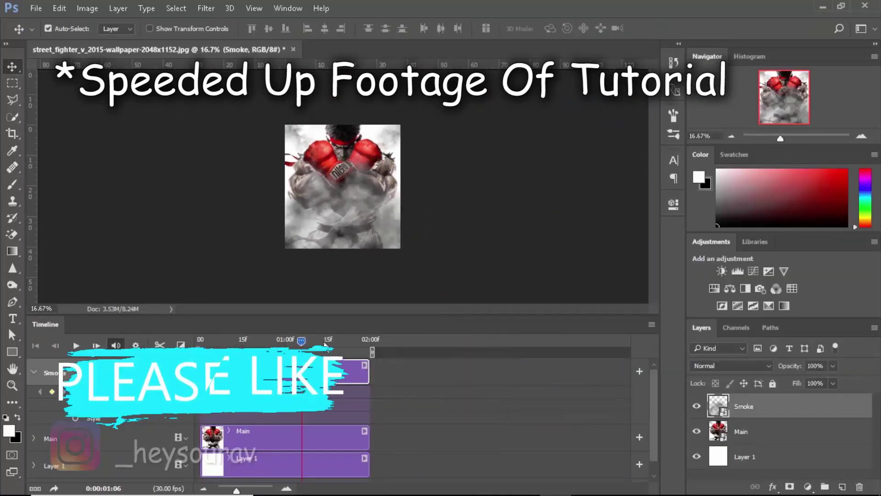
key(ctrl+t)
drag(342, 125, 343, 81)
click(810, 367)
text(85)
- Animate the Main layer with transform keyframes at the start and end of its clip
click(34, 438)
drag(367, 341, 200, 341)
click(75, 458)
mouse_move(199, 341)
mouse_down()
mouse_move(370, 340)
mouse_move(200, 341)
mouse_up()
key(ctrl+t)
key(Return)
key(ctrl+0)
- Add a fade transition to the start of the Smoke clip and play the animation
click(76, 346)
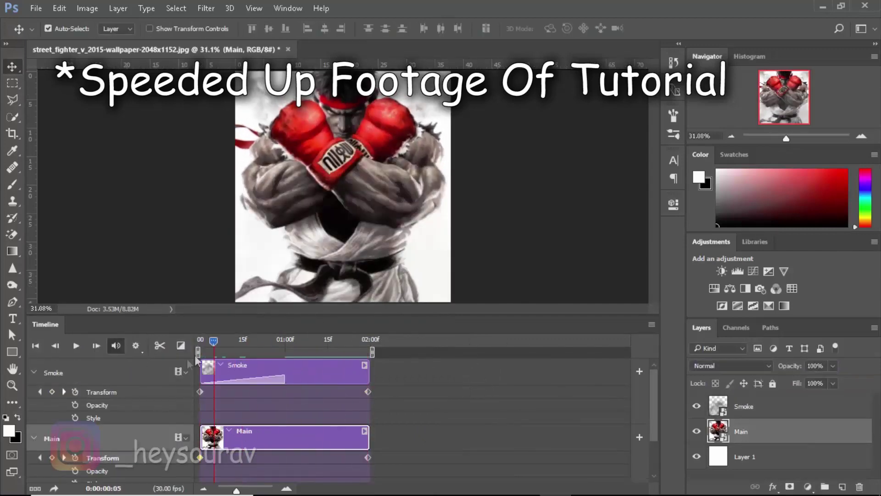
click(180, 345)
drag(198, 230, 216, 371)
key(space)
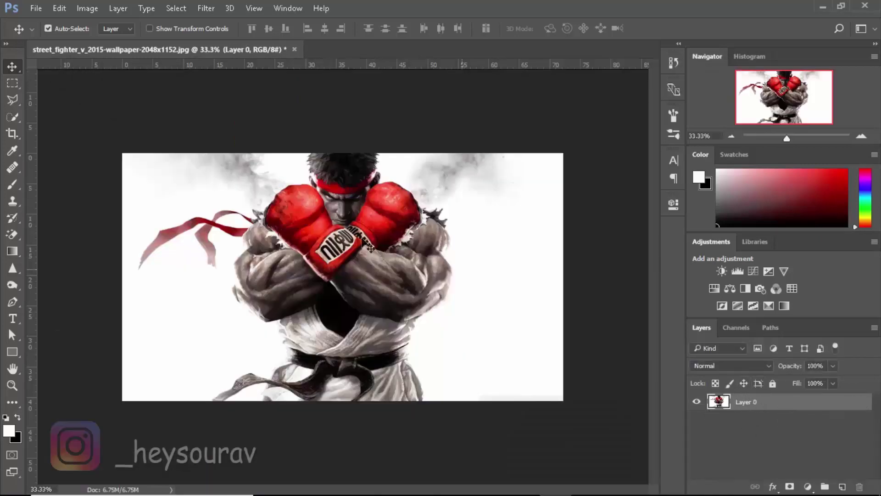
- Crop both sides of the wallpaper image to a narrow frame around the fighter
key(z)
click(357, 31)
key(v)
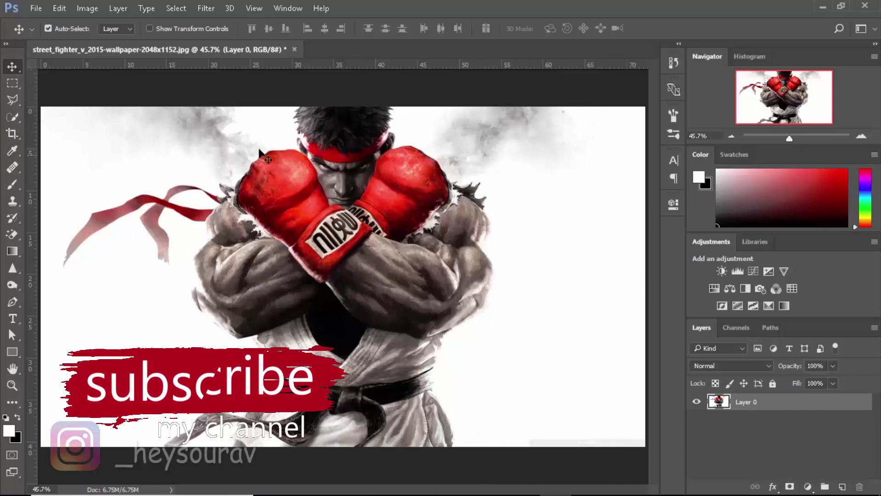
click(11, 136)
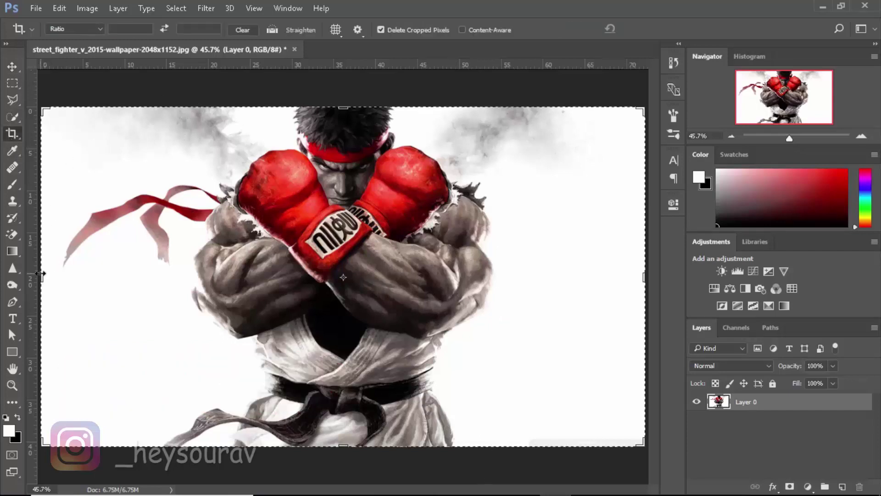
drag(42, 273, 112, 270)
drag(569, 276, 493, 283)
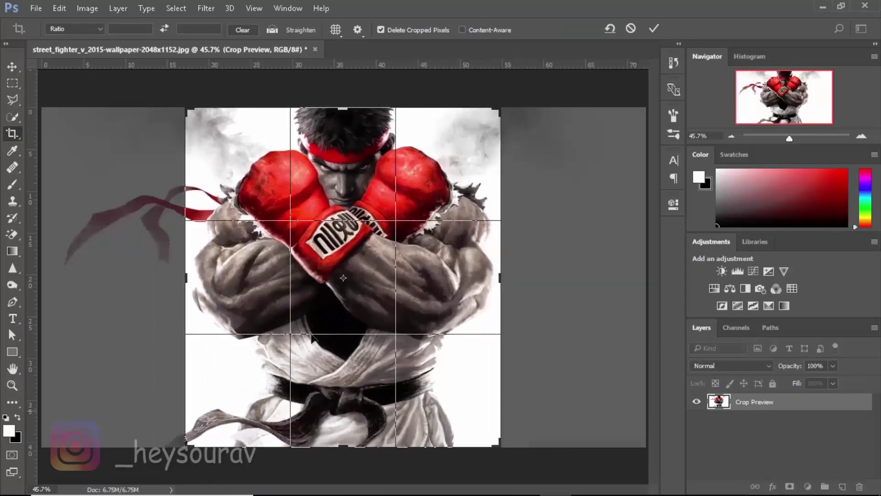
click(653, 28)
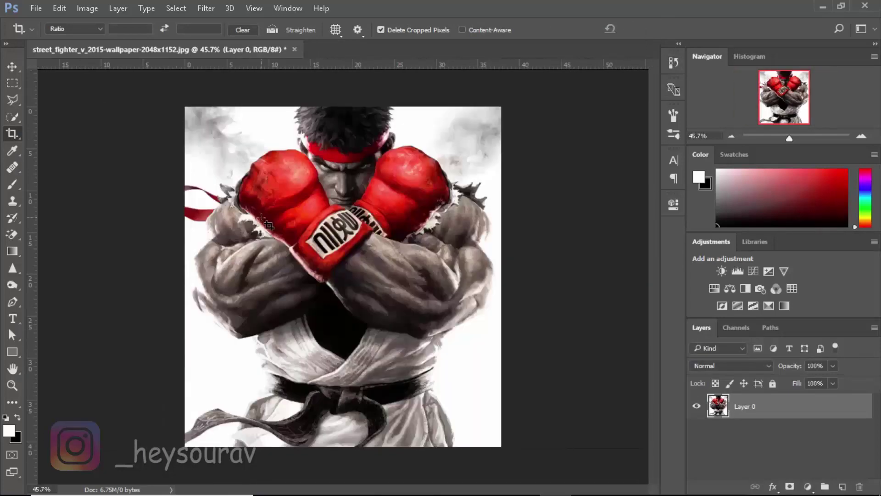
click(11, 134)
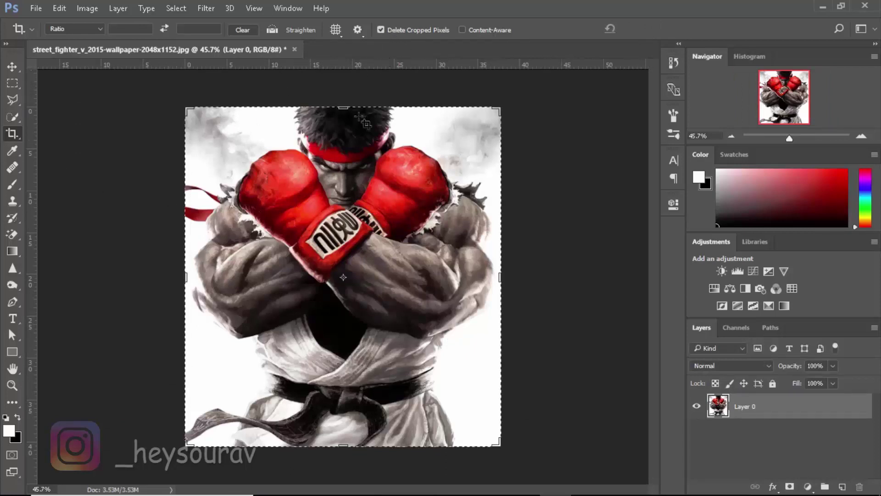
click(12, 66)
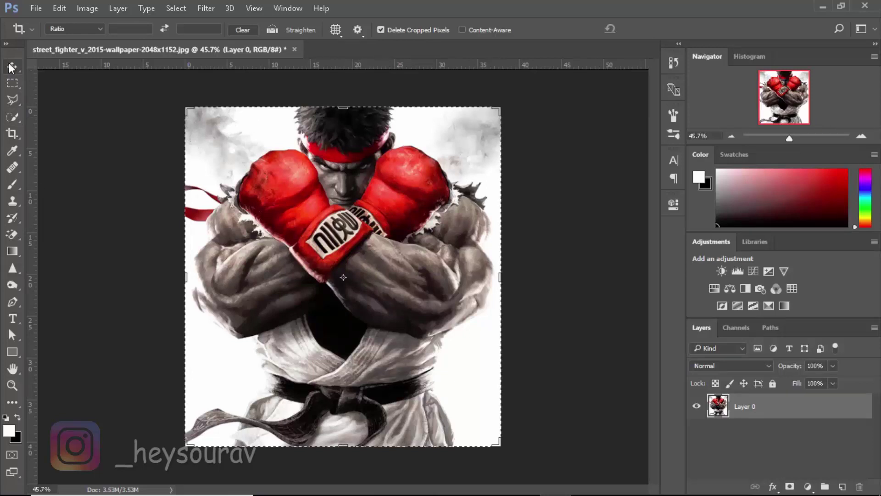
- Rename the cropped image layer to "Main"
double_click(744, 407)
text(Mai)
key(Return)
double_click(744, 407)
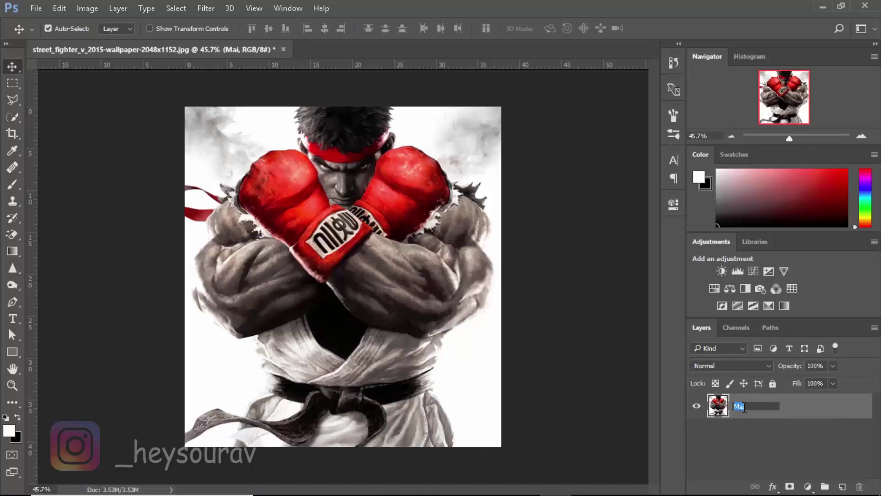
text(Main)
key(Return)
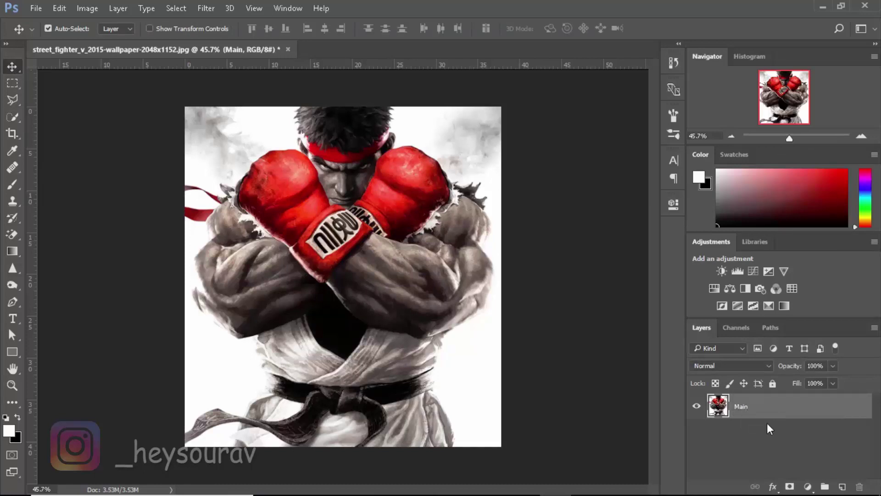
- Add a new layer above Main and fill it with black
click(845, 486)
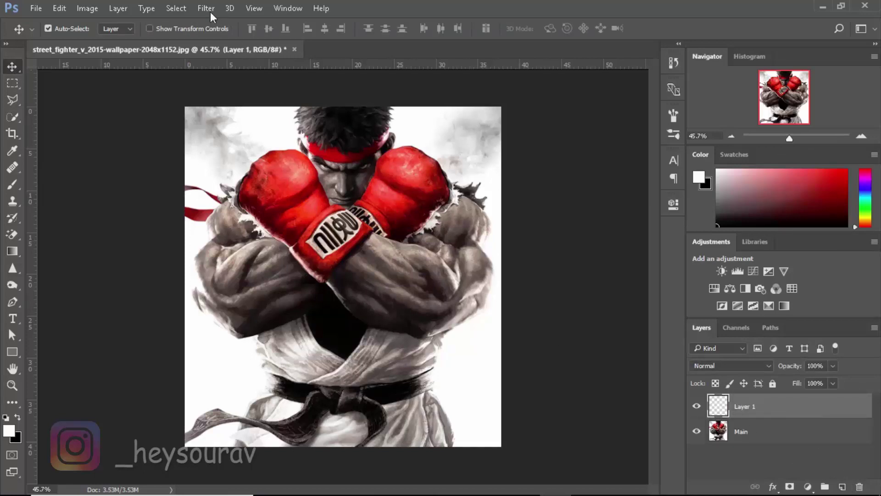
key(shift+F5)
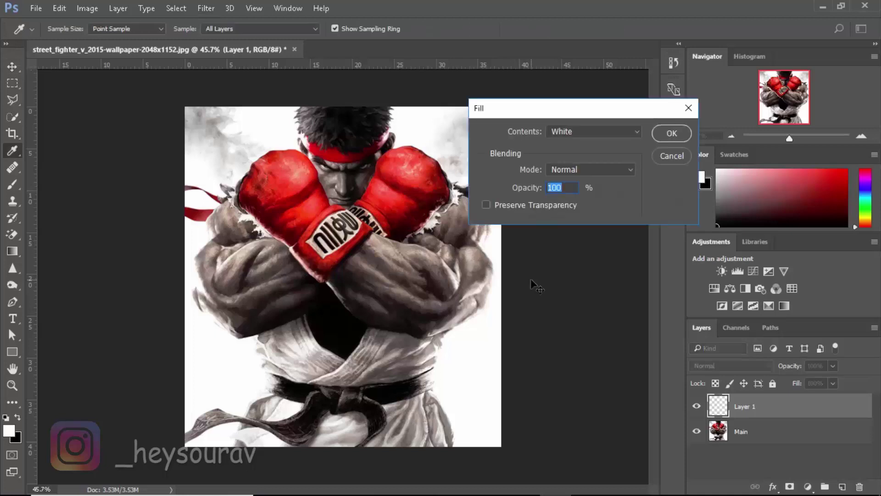
key(Escape)
key(shift+F5)
click(603, 133)
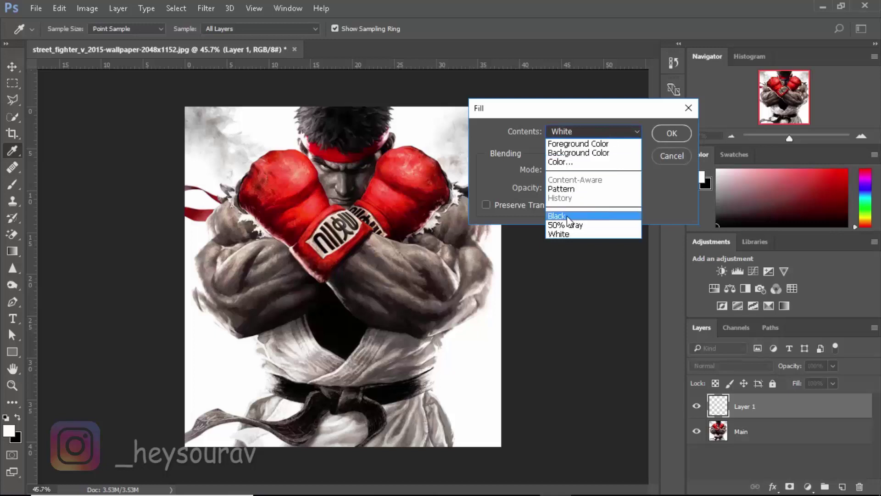
click(575, 219)
click(666, 132)
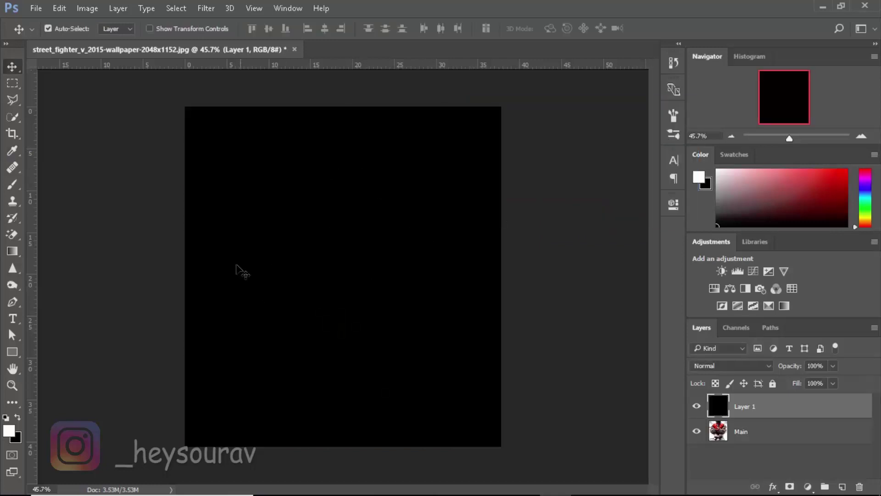
- Render clouds on the black layer with the Clouds filter
click(206, 8)
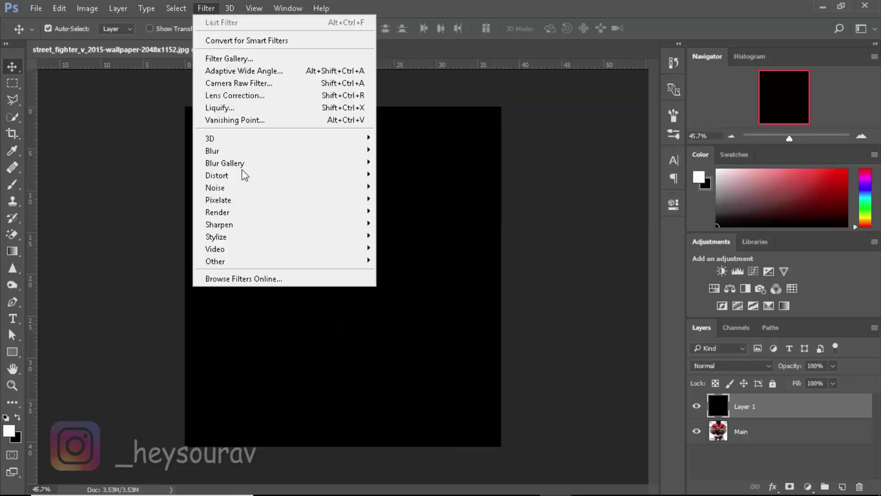
mouse_move(217, 212)
click(142, 255)
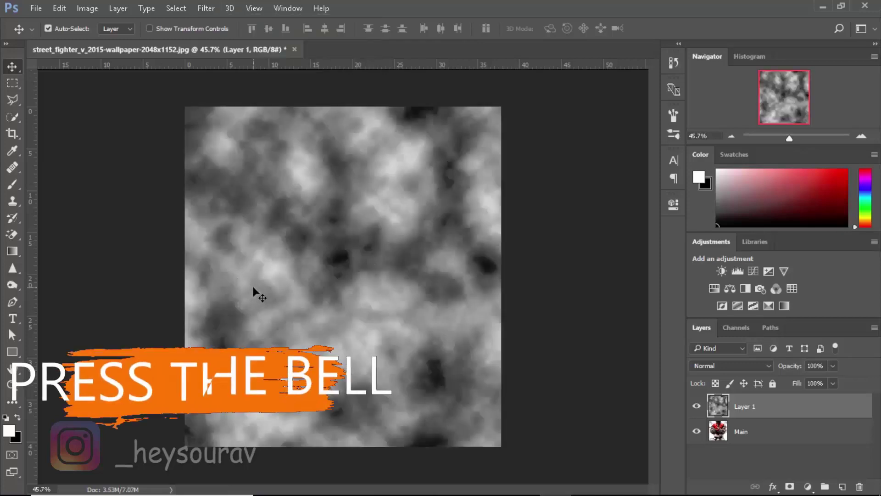
- Set up a soft 500 px brush with 0% hardness, 100% opacity and 100% flow
key(b)
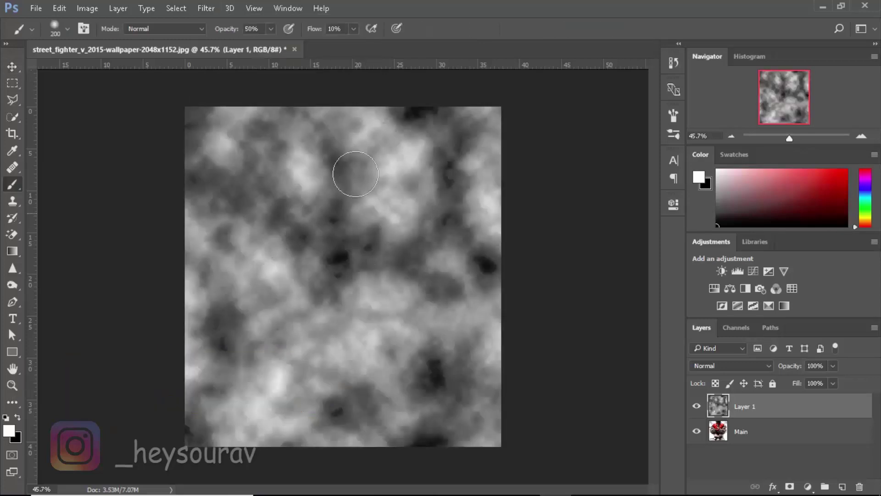
right_click(359, 166)
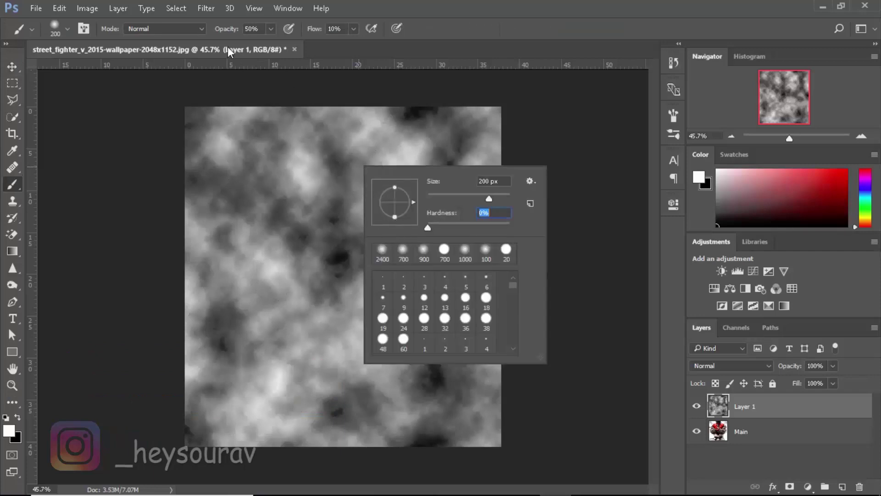
click(235, 34)
drag(232, 29, 475, 29)
key(bracketright)
key(bracketright)
key(bracketleft)
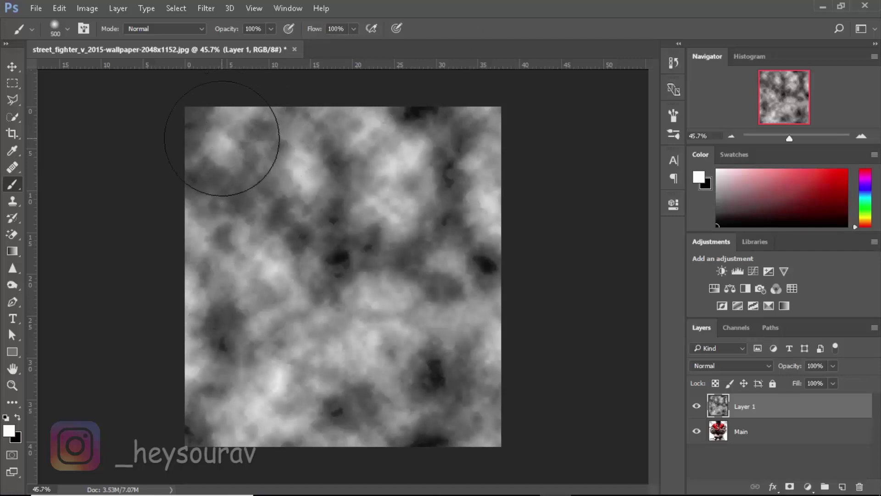
- Try painting white brush strokes directly over the upper part of the cloud layer
mouse_move(226, 157)
mouse_down()
mouse_move(169, 186)
mouse_move(194, 182)
mouse_move(217, 144)
mouse_move(140, 194)
mouse_move(191, 158)
mouse_move(137, 258)
mouse_up()
mouse_move(350, 114)
mouse_down()
mouse_move(208, 145)
mouse_move(398, 133)
mouse_move(330, 134)
mouse_move(511, 235)
mouse_move(443, 156)
mouse_move(477, 220)
mouse_up()
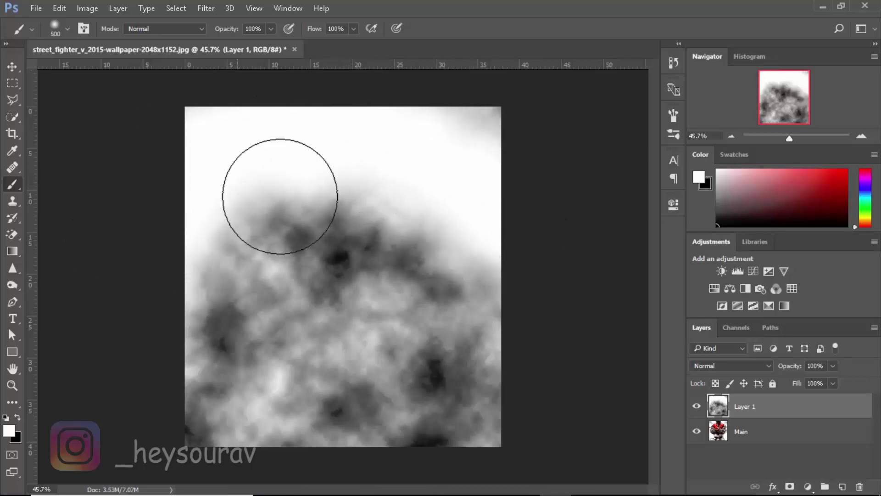
mouse_move(294, 181)
mouse_down()
mouse_move(221, 222)
mouse_move(218, 237)
mouse_move(207, 220)
mouse_move(92, 340)
mouse_up()
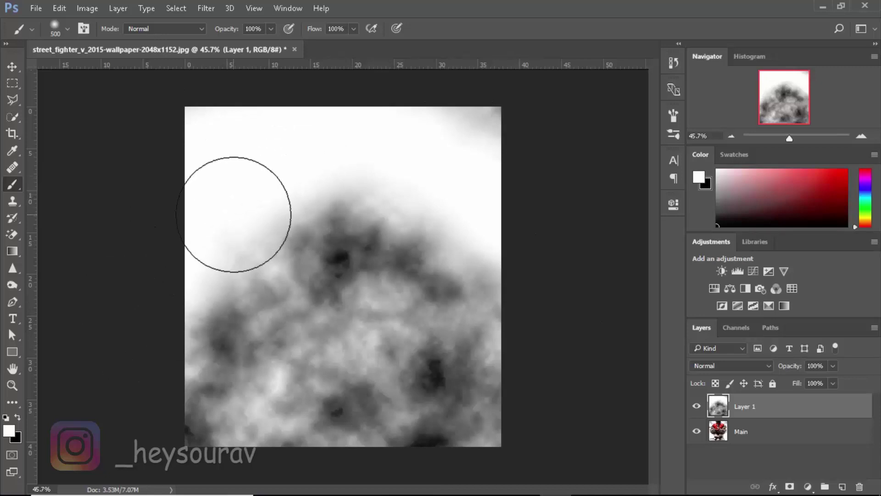
- Undo all the white brush strokes on the cloud layer
key(ctrl+alt+z)
key(ctrl+alt+z)
key(ctrl+alt+z)
key(ctrl+alt+z)
key(ctrl+alt+z)
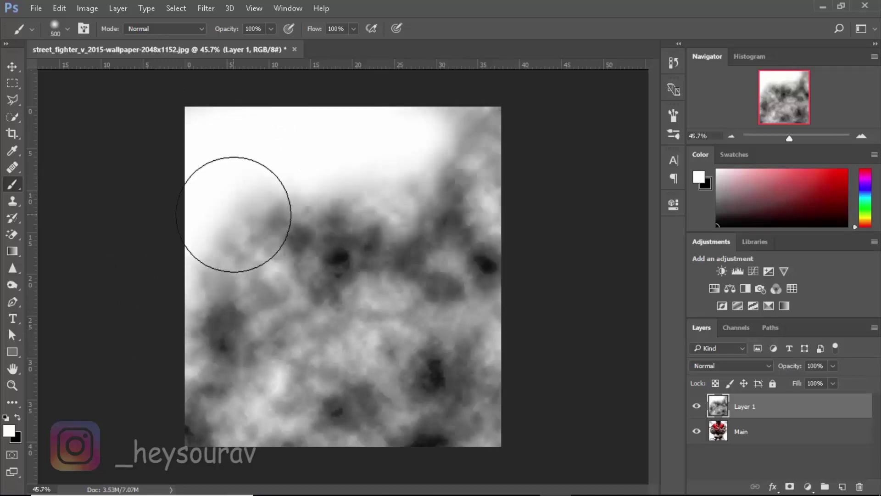
key(ctrl+alt+z)
key(ctrl+alt+z)
key(ctrl+alt+z)
key(ctrl+alt+z)
key(ctrl+alt+z)
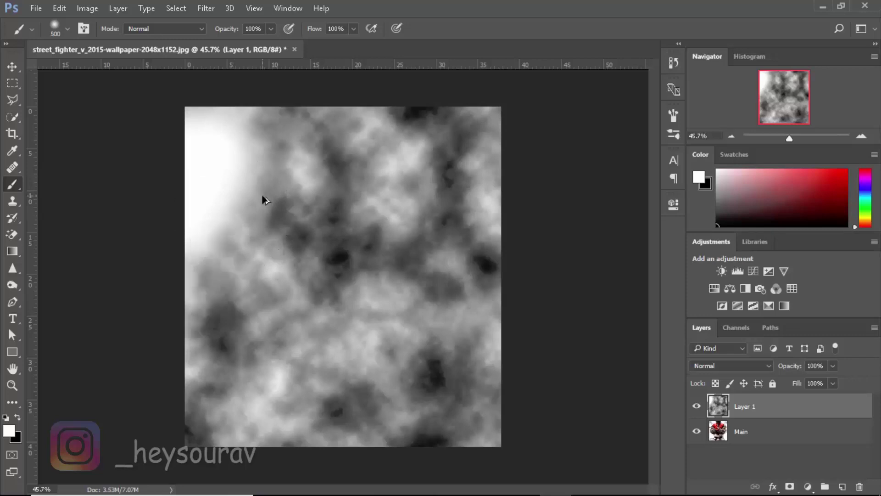
key(ctrl+alt+z)
key(ctrl+alt+z)
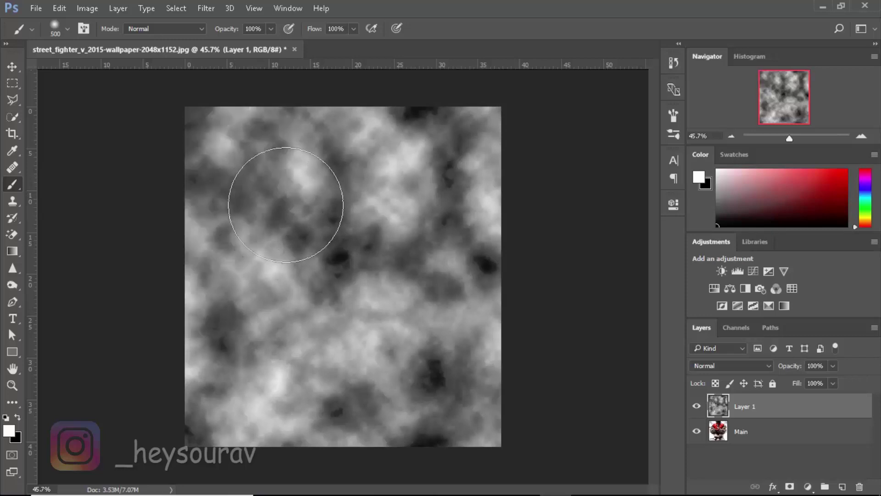
- Add a layer mask to the cloud layer and paint it black over the fighter's head, gloves and upper arms
click(790, 487)
key(x)
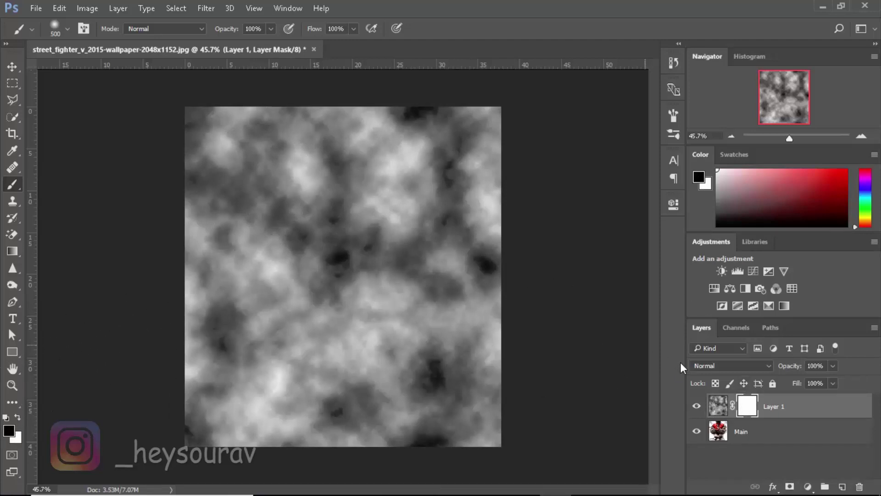
mouse_move(216, 138)
mouse_down()
mouse_move(244, 122)
mouse_move(151, 184)
mouse_move(291, 162)
mouse_up()
right_click(294, 162)
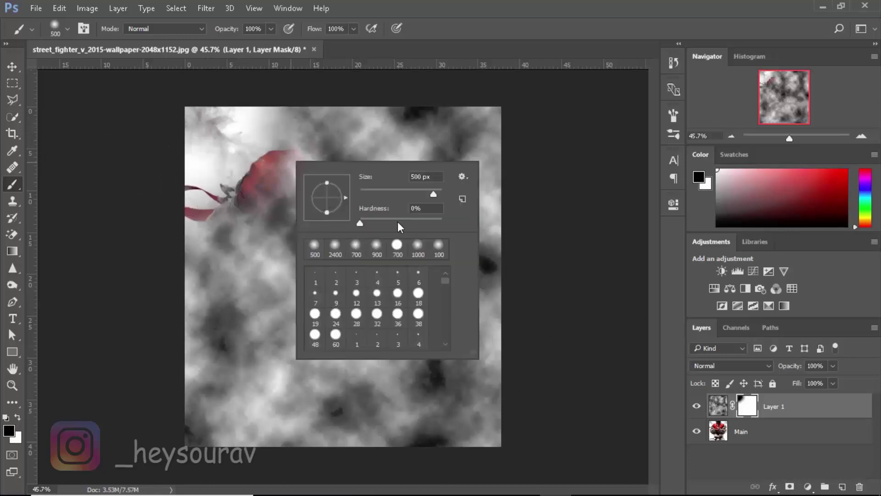
mouse_move(159, 146)
mouse_down()
mouse_move(99, 254)
mouse_move(124, 309)
mouse_move(131, 289)
mouse_move(266, 138)
mouse_move(394, 108)
mouse_move(450, 238)
mouse_up()
drag(351, 188, 207, 226)
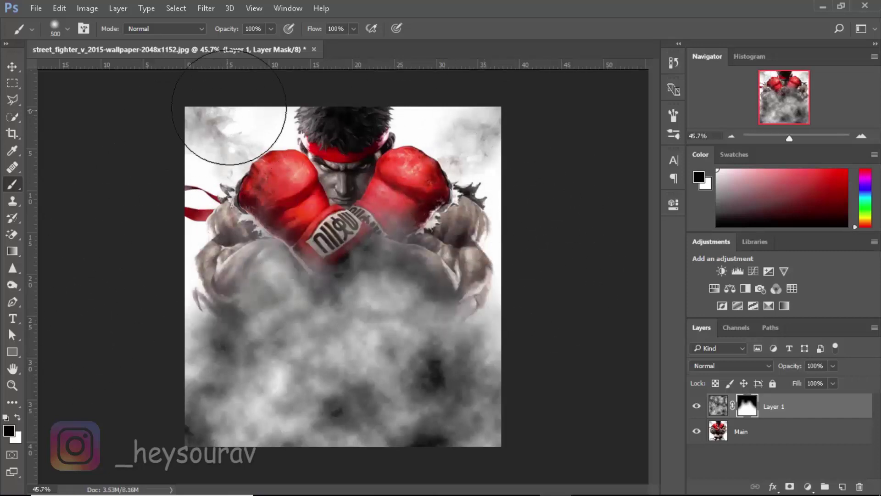
- Set the brush to 50% opacity and 10% flow and thin out the clouds over the fighter's lower body
drag(255, 29, 228, 36)
text(5)
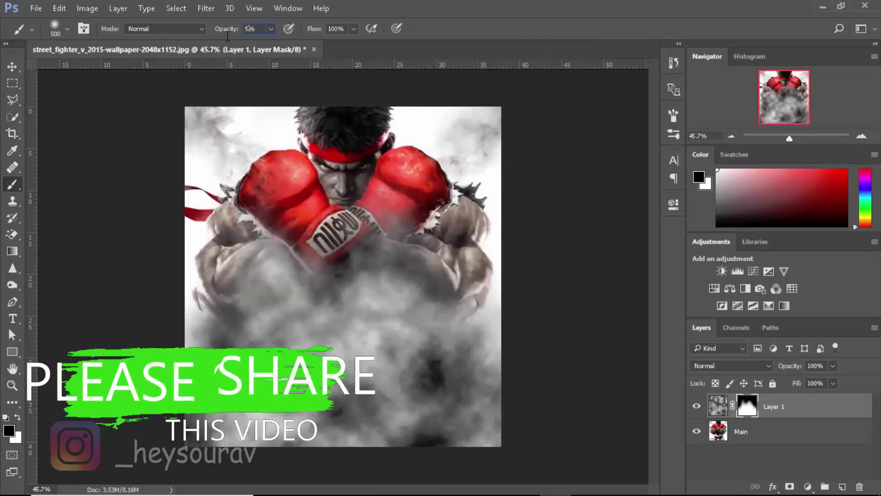
click(341, 29)
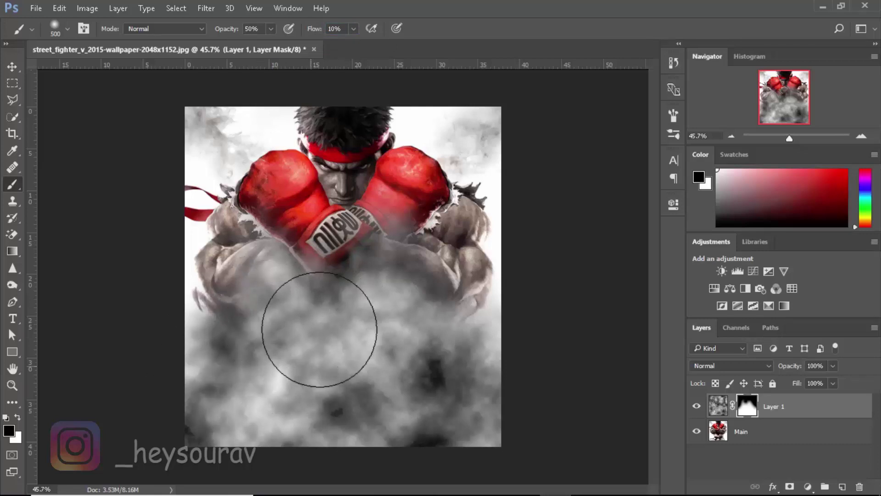
mouse_move(397, 381)
mouse_down()
mouse_move(326, 350)
mouse_move(298, 350)
mouse_move(323, 314)
mouse_move(274, 377)
mouse_move(293, 281)
mouse_move(309, 310)
mouse_move(234, 391)
mouse_move(355, 303)
mouse_move(367, 364)
mouse_move(328, 411)
mouse_move(430, 325)
mouse_move(439, 387)
mouse_move(419, 413)
mouse_move(476, 368)
mouse_move(476, 413)
mouse_move(374, 453)
mouse_move(307, 402)
mouse_move(340, 419)
mouse_move(191, 437)
mouse_move(222, 379)
mouse_move(419, 315)
mouse_move(390, 327)
mouse_move(422, 364)
mouse_move(258, 380)
mouse_up()
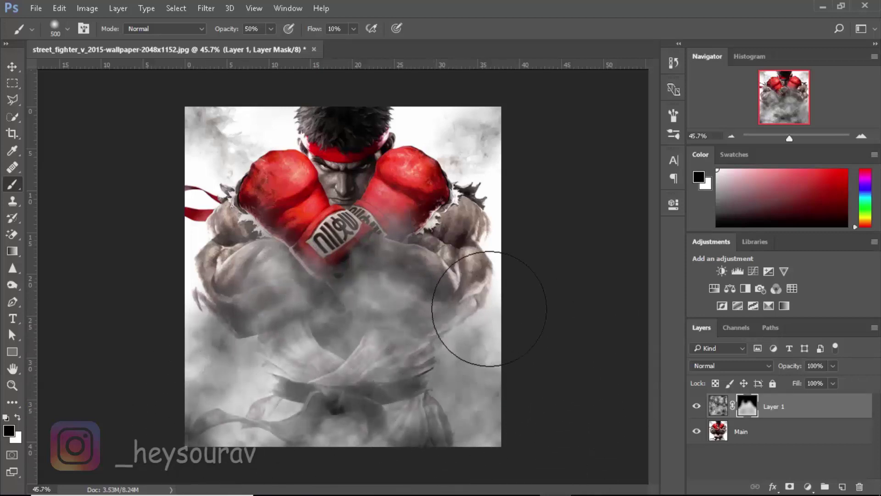
- Apply the cloud layer's mask permanently to the layer
key(v)
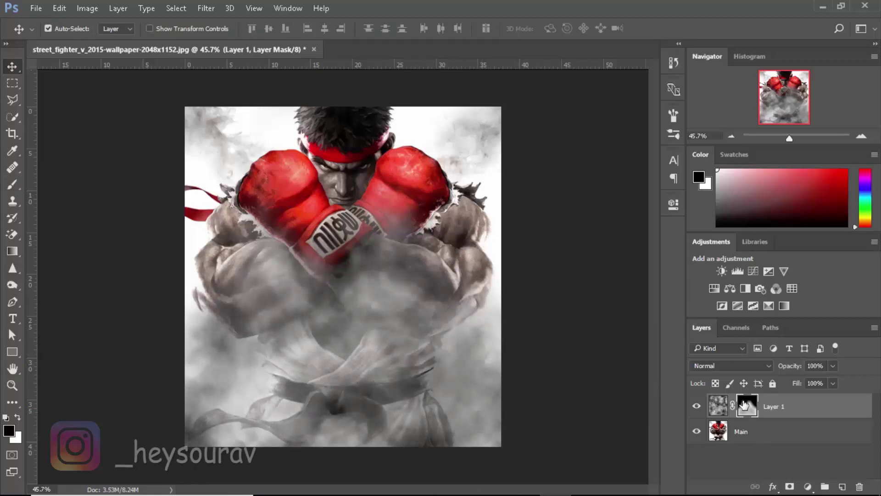
right_click(745, 404)
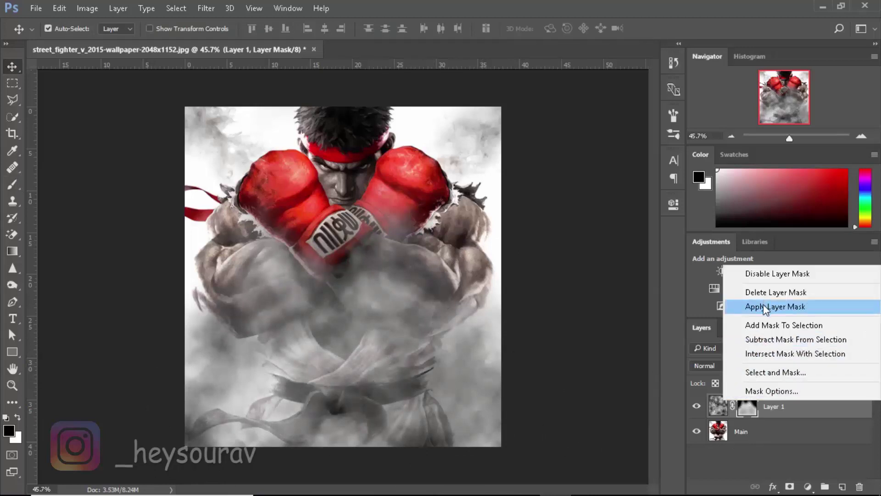
click(764, 306)
- Rename the cloud layer as Smoke and convert it to a smart object
double_click(746, 406)
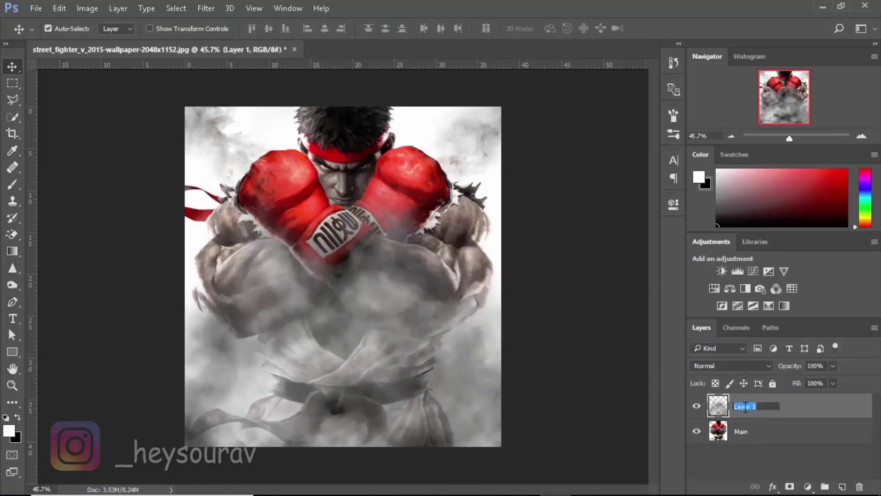
text(Smoke)
key(Return)
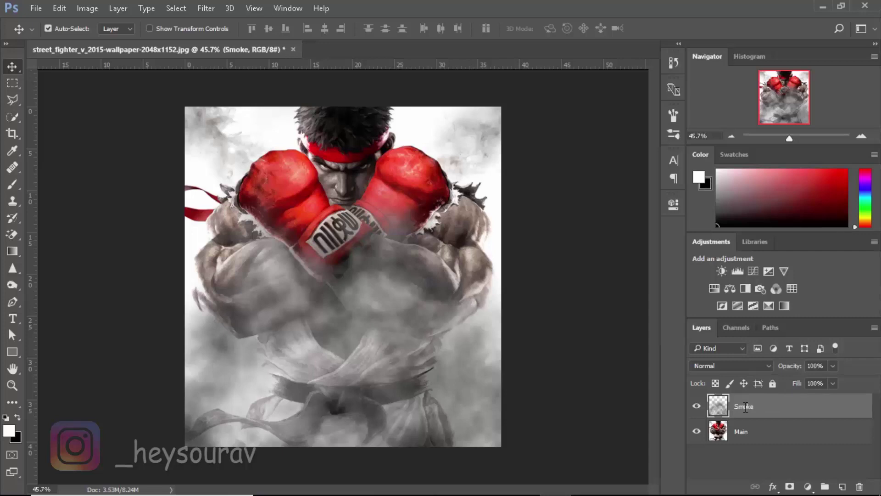
right_click(781, 404)
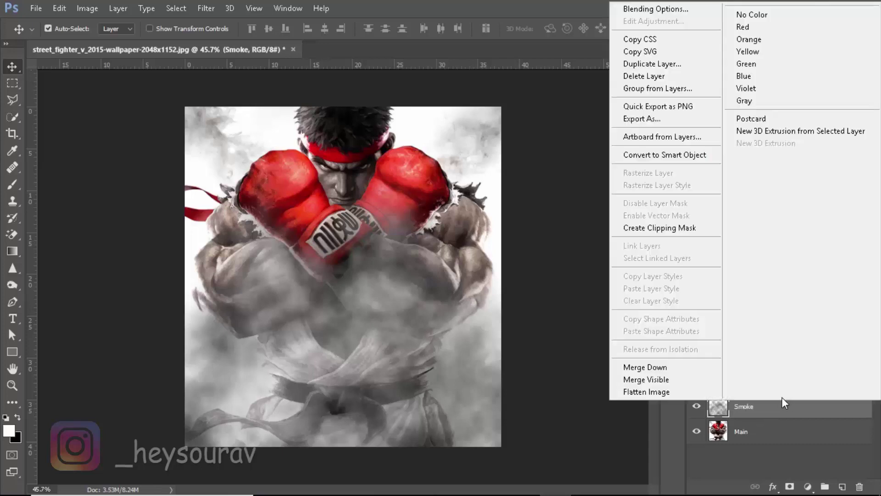
click(680, 157)
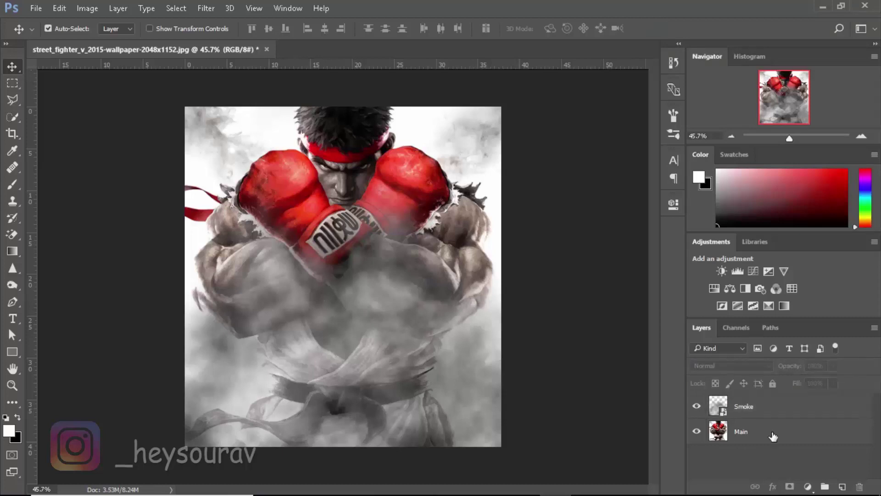
- Add a new layer beneath the Main layer and fill it with white at 100% opacity
click(843, 486)
drag(766, 409, 766, 473)
key(shift+F5)
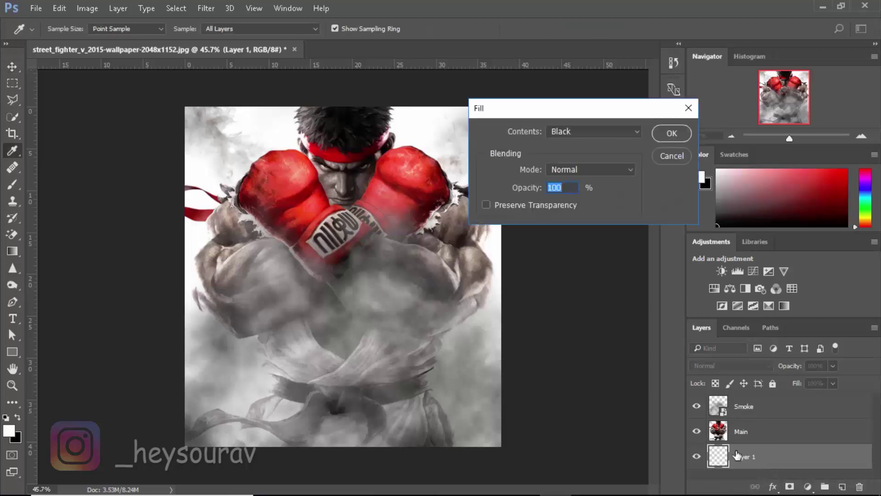
click(569, 134)
click(584, 233)
click(672, 133)
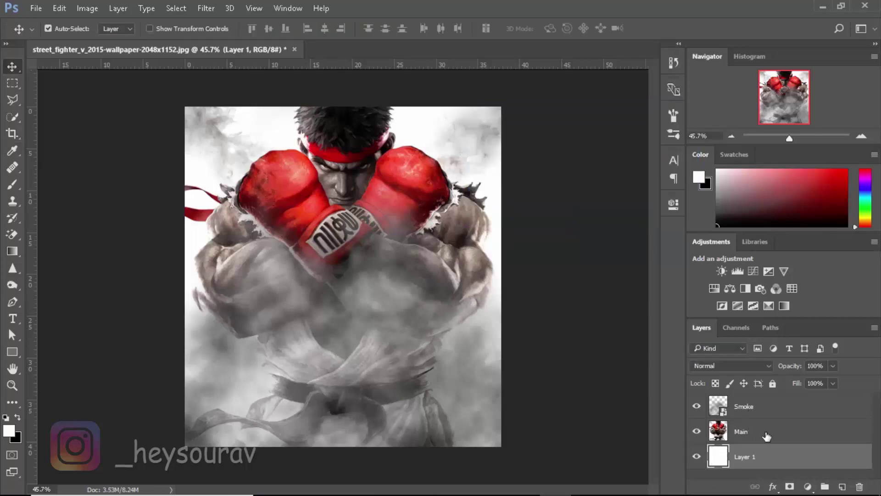
- Convert the Main layer to a smart object
right_click(753, 431)
click(666, 186)
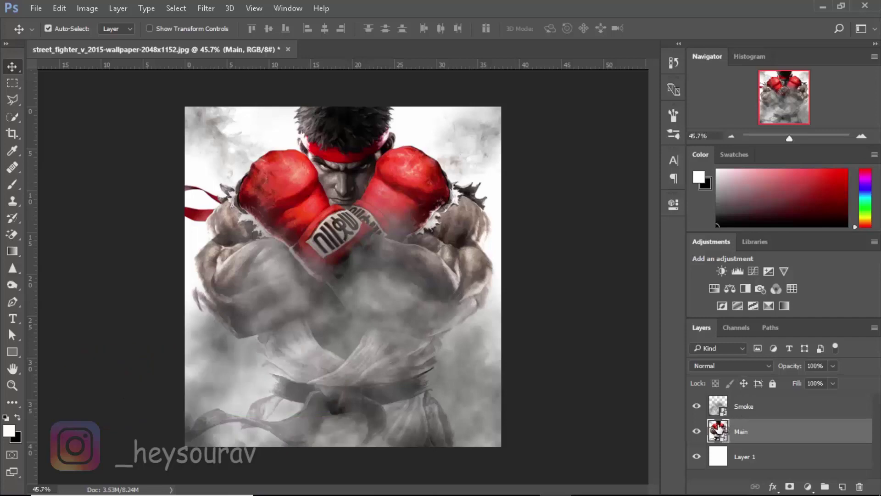
- Show the Timeline and create a video timeline from the three layers
click(271, 8)
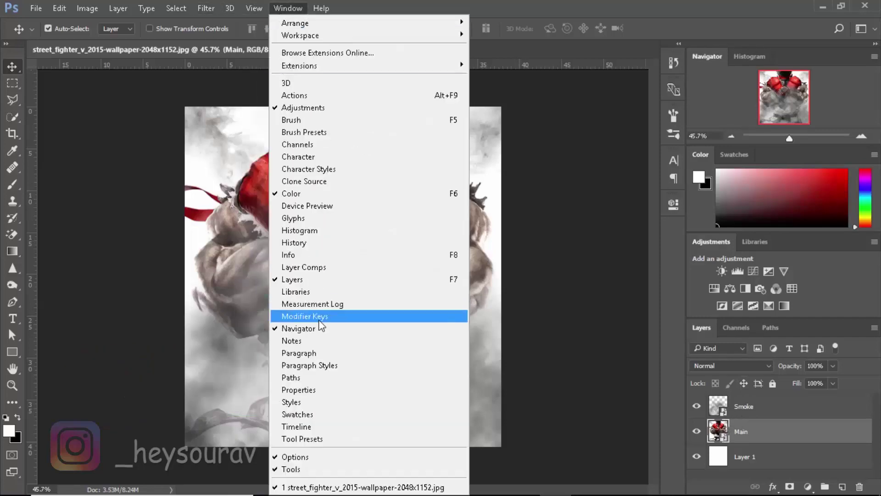
click(303, 425)
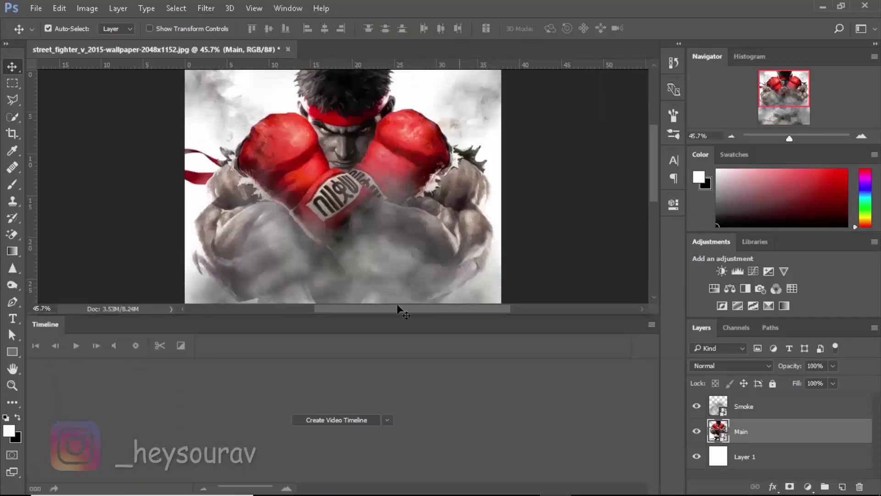
click(334, 421)
key(z)
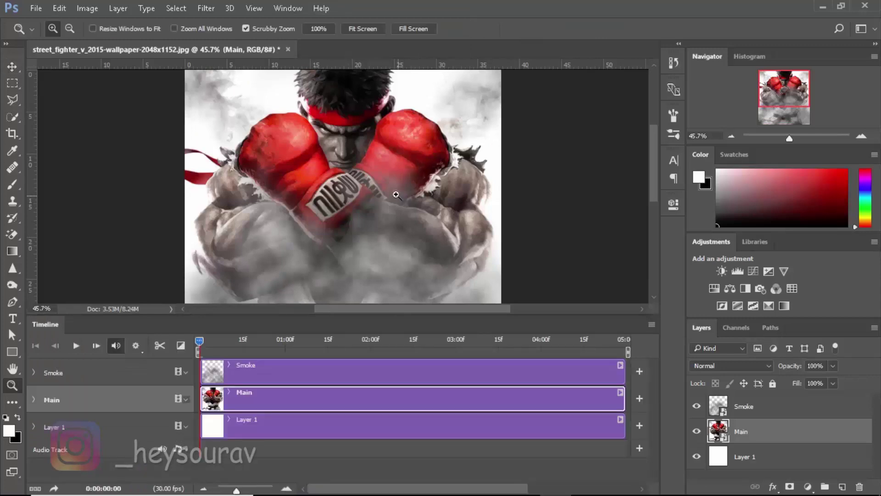
alt+click(385, 187)
alt+click(288, 208)
alt+click(365, 188)
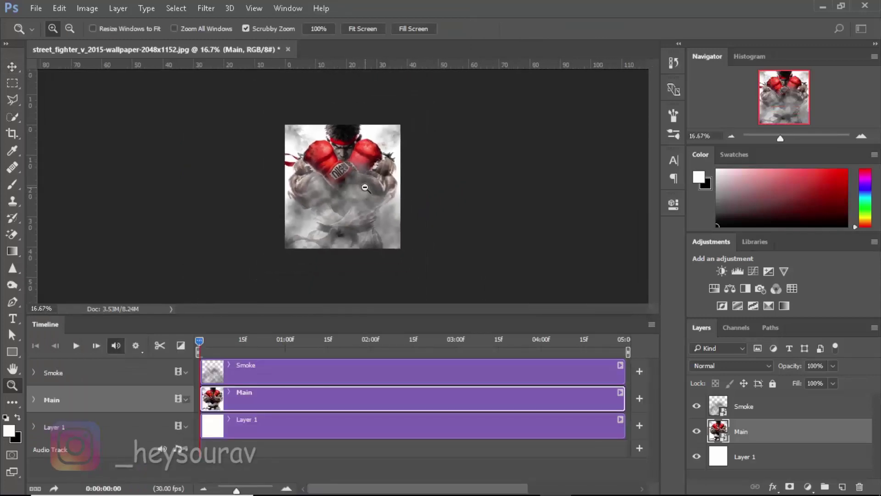
key(h)
key(v)
- Rasterize the Smoke layer to compare its animatable track properties, and convert it back to a smart object
click(33, 373)
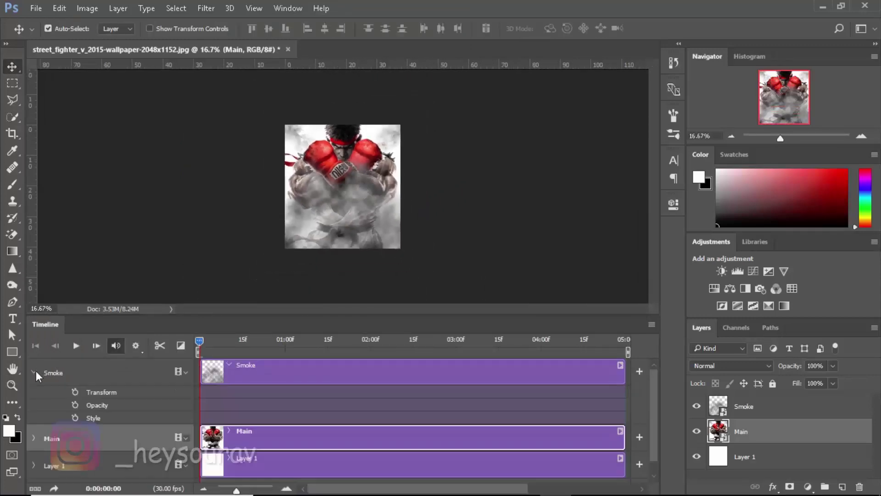
right_click(765, 410)
click(541, 262)
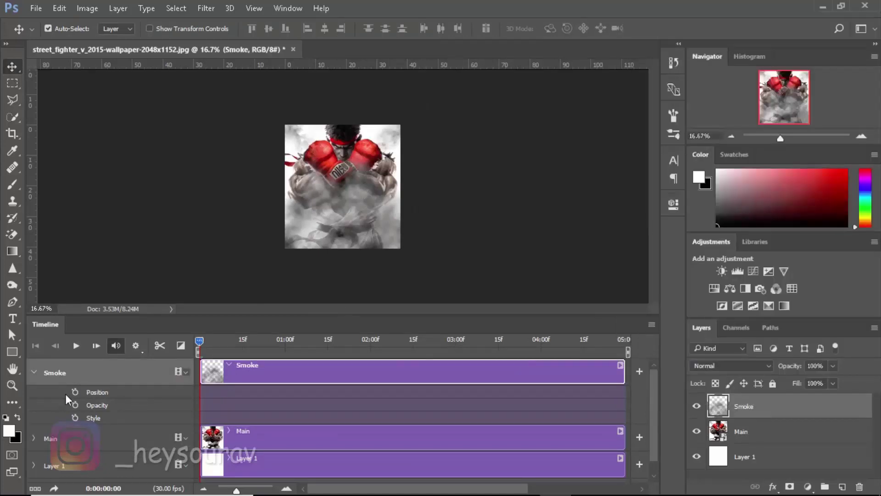
right_click(779, 415)
click(671, 168)
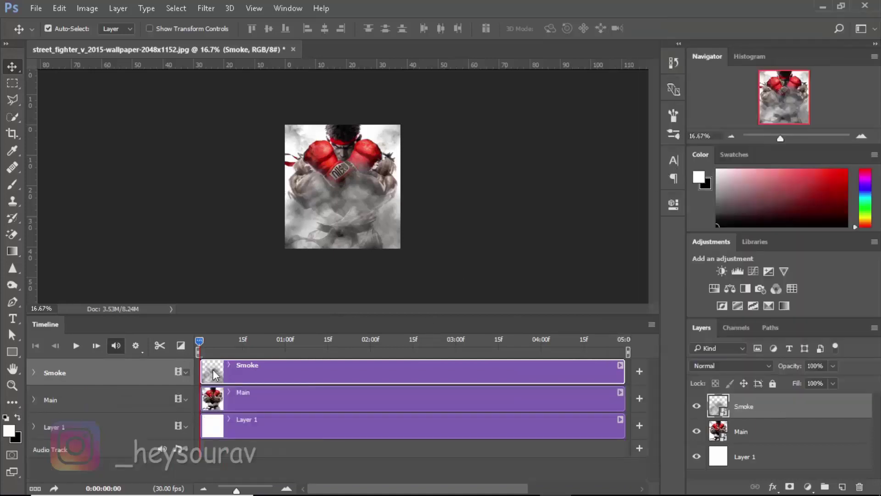
- Expand the Smoke track's properties and shorten the work area and all three layer clips to 2 seconds
click(33, 372)
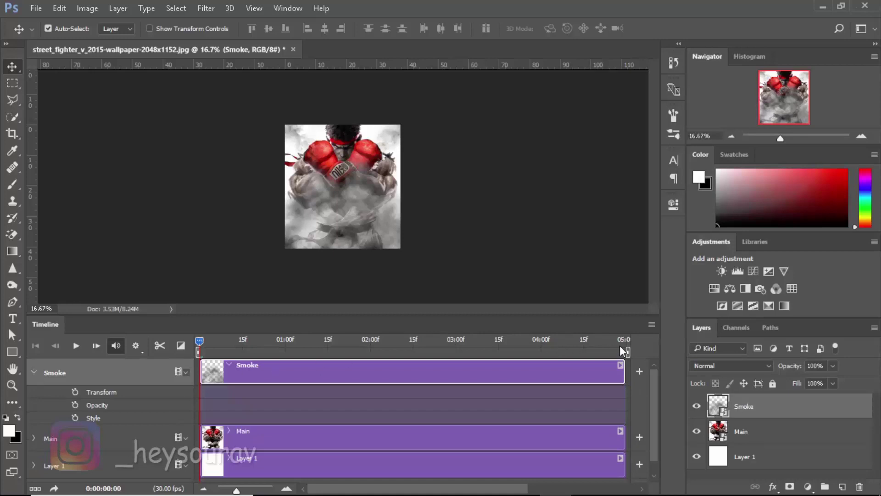
drag(625, 352, 372, 352)
drag(621, 372, 369, 373)
drag(627, 438, 369, 437)
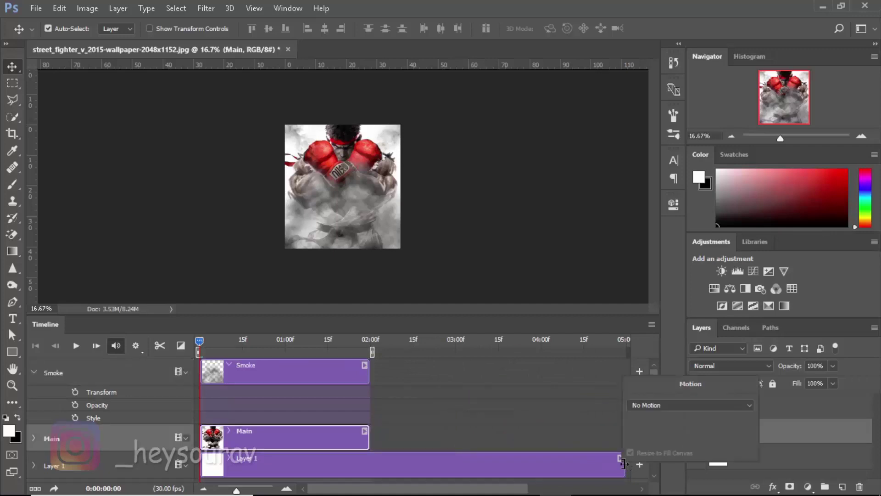
click(622, 460)
drag(622, 462, 369, 463)
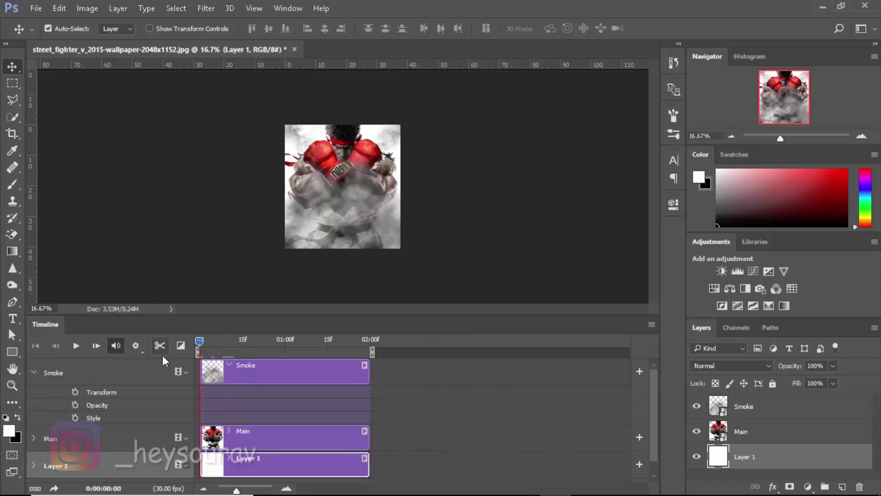
- Choose 100% playback resolution for the timeline and preview the animation
click(138, 348)
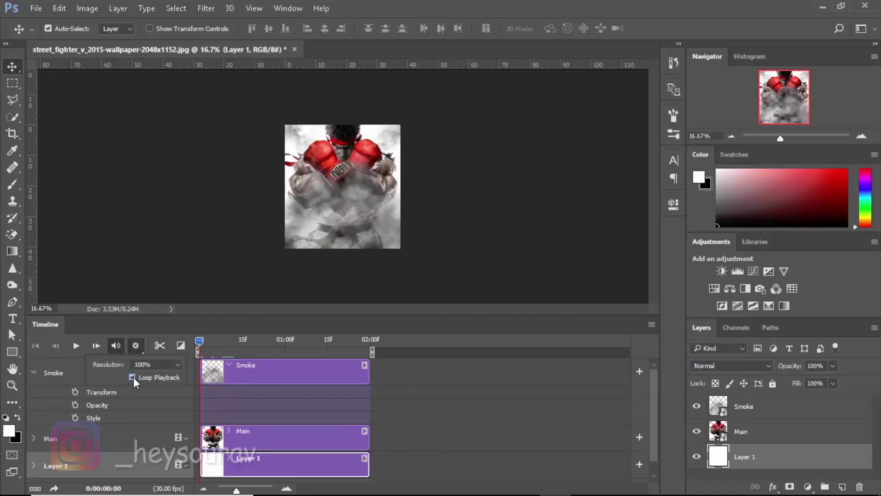
click(167, 367)
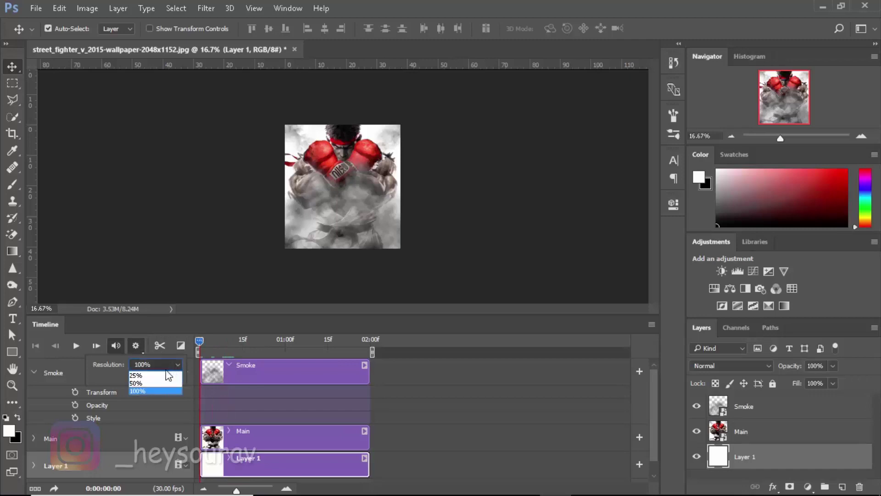
click(148, 390)
click(428, 383)
key(space)
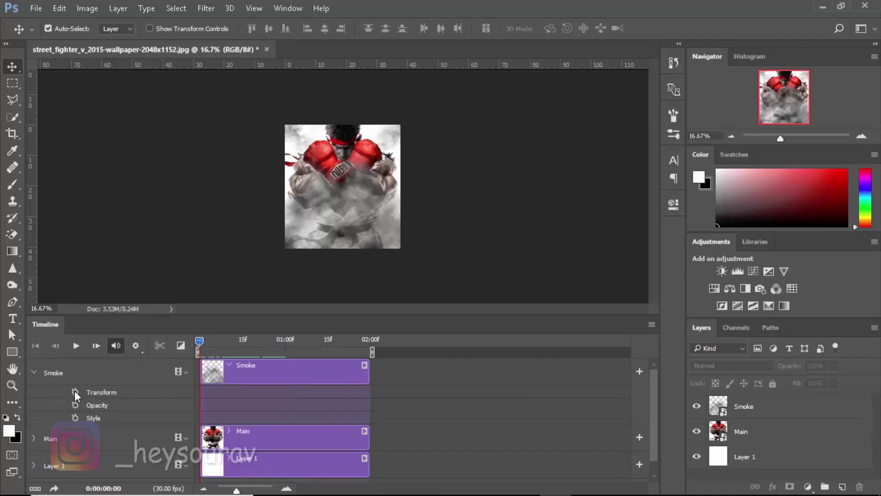
- Add Smoke Transform keyframes at the start and at 0:00:01:29, stretching the smoke upward to about 134% height at the second
click(75, 391)
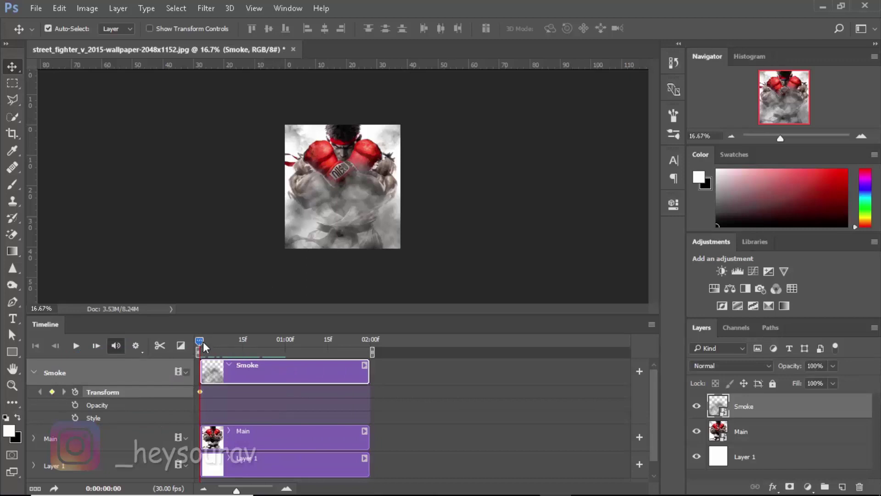
drag(202, 340, 372, 342)
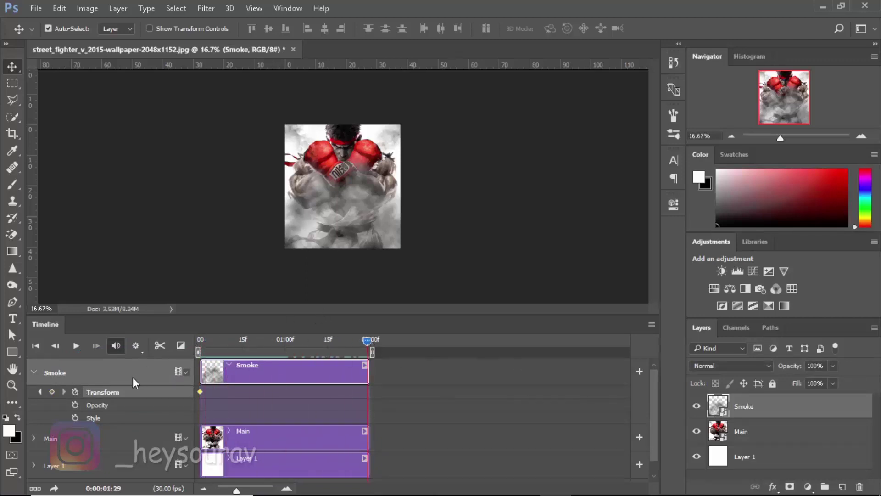
click(51, 392)
key(ctrl+t)
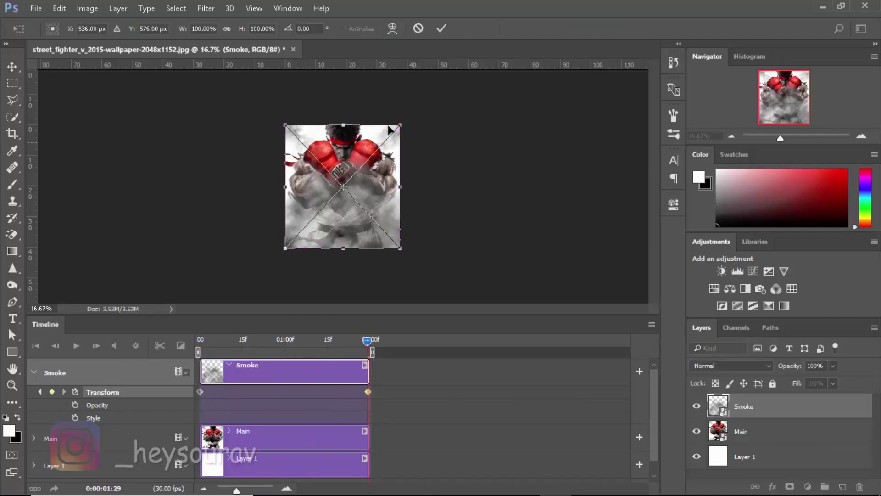
drag(344, 124, 344, 82)
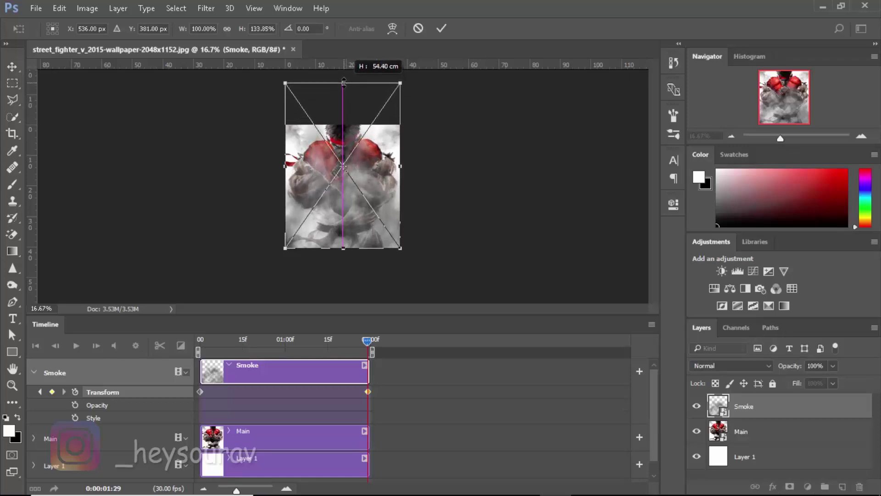
click(441, 28)
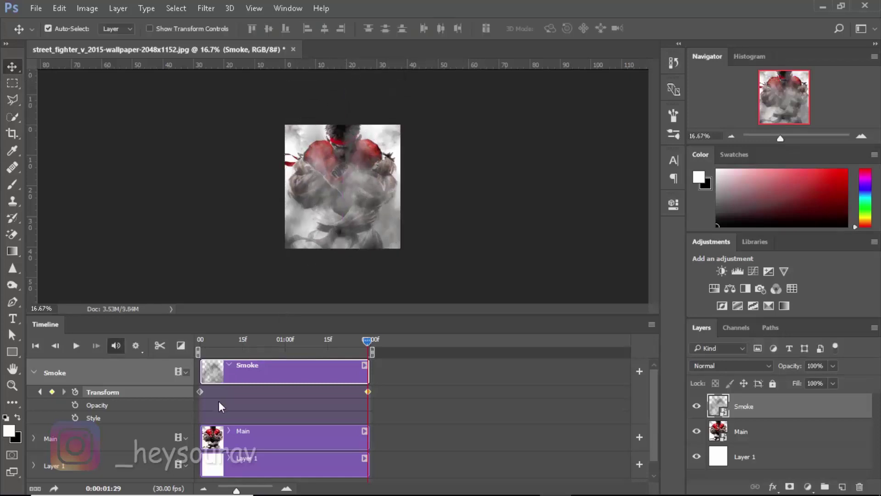
- Try 70% opacity on the Smoke layer, and set it to 85%
click(811, 365)
text(70)
key(Return)
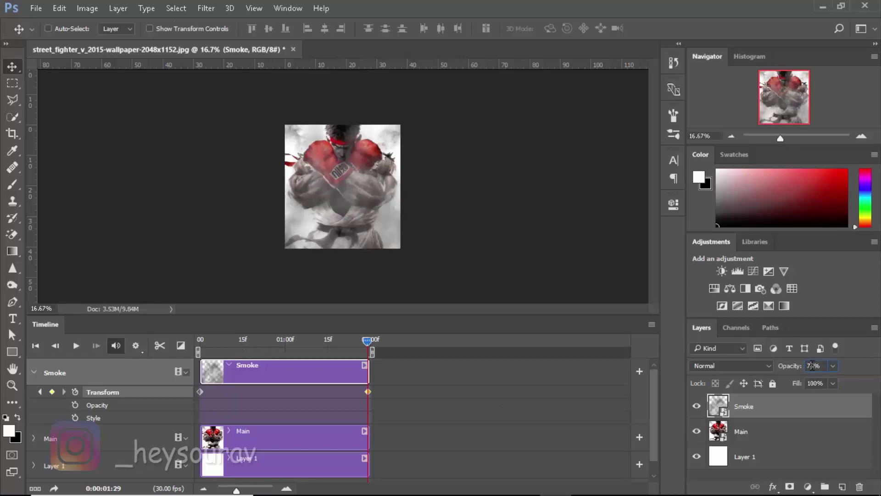
text(85)
key(Return)
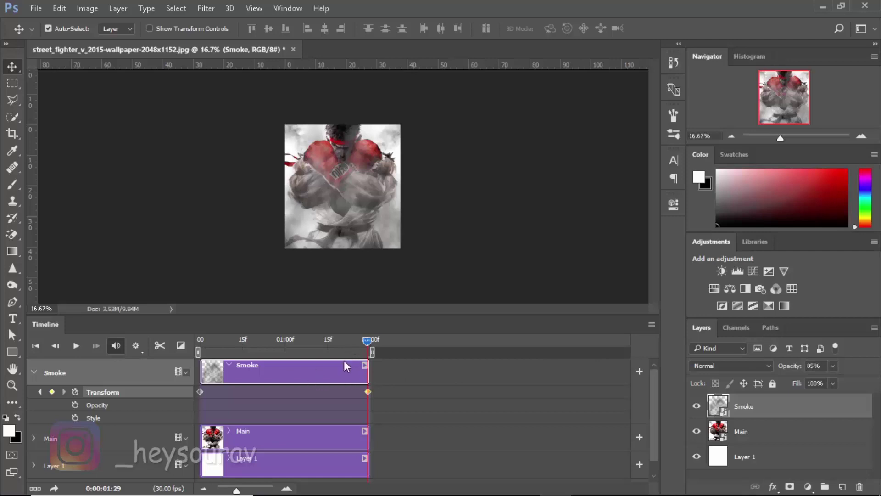
- Add Main Transform keyframes at the start and at 0:00:01:29, enlarging the fighter slightly about its center at the second
click(34, 438)
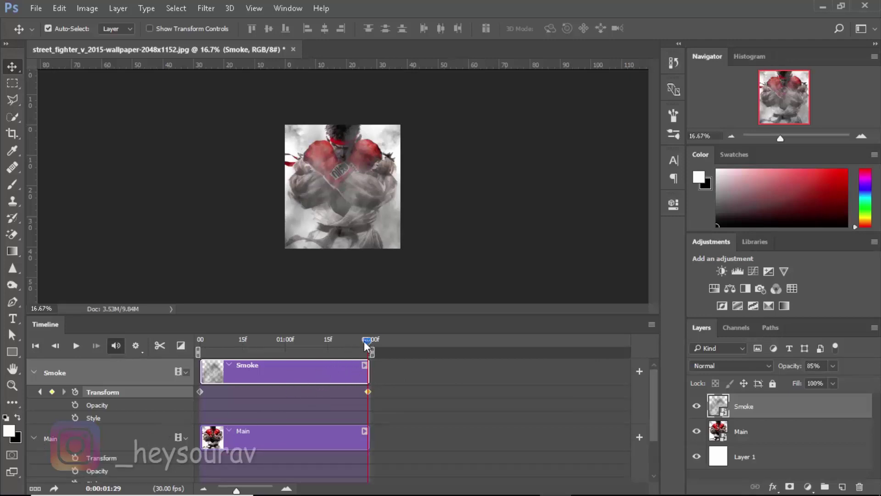
drag(357, 344, 184, 358)
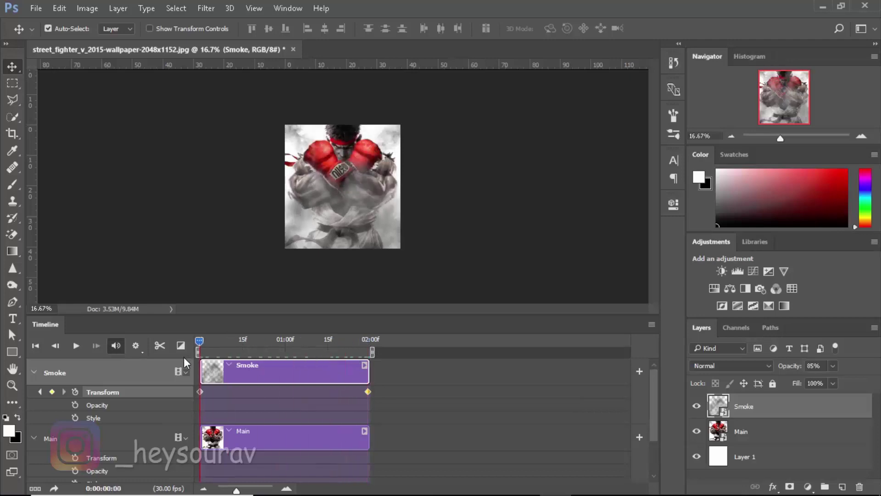
click(74, 459)
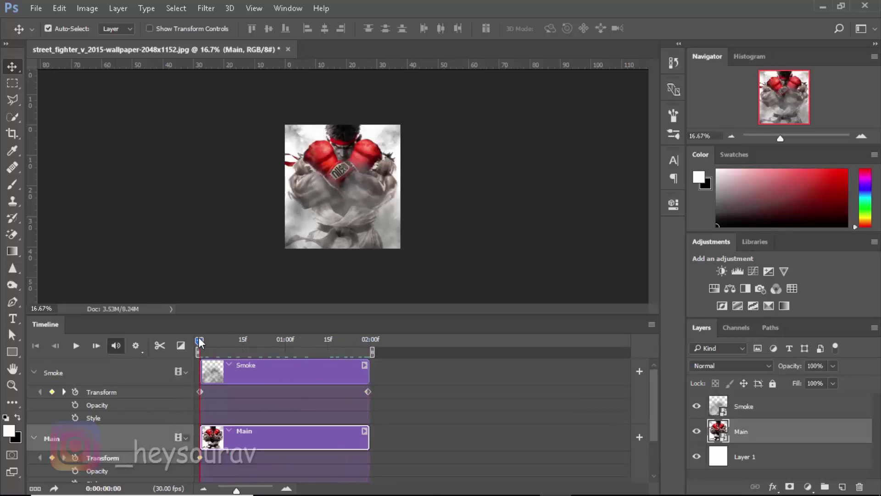
drag(200, 342, 375, 339)
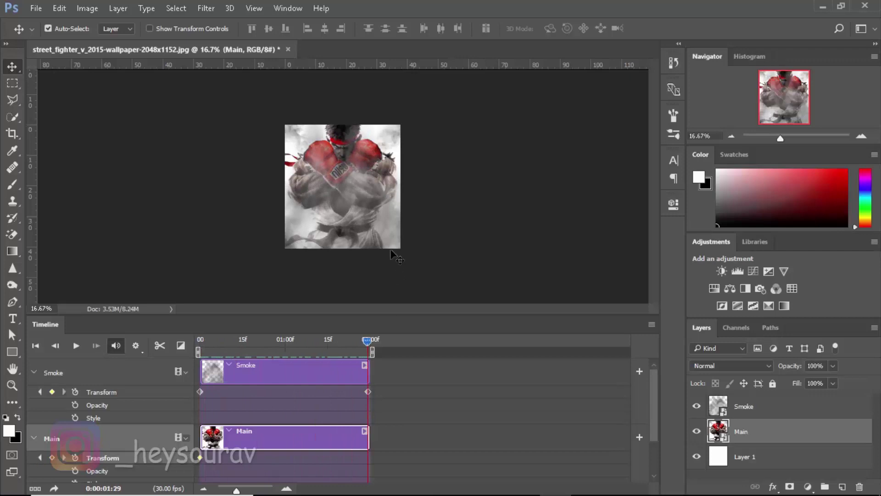
key(ctrl+t)
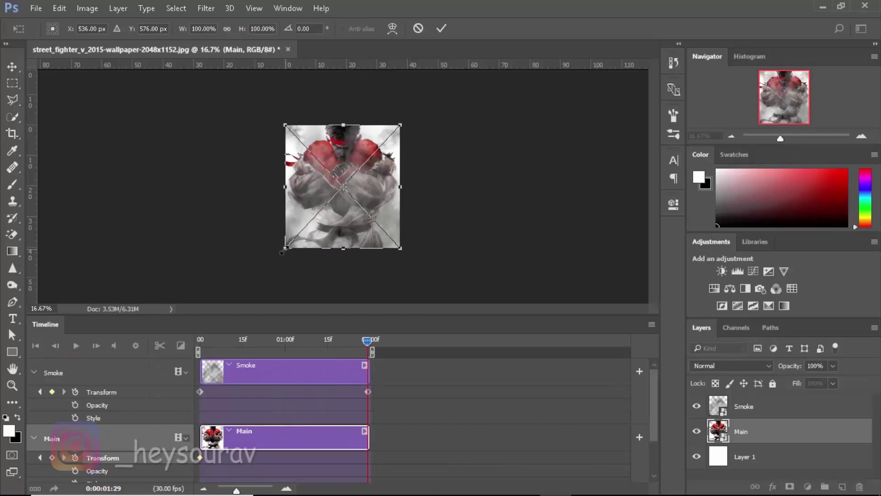
drag(283, 250, 279, 258)
click(440, 28)
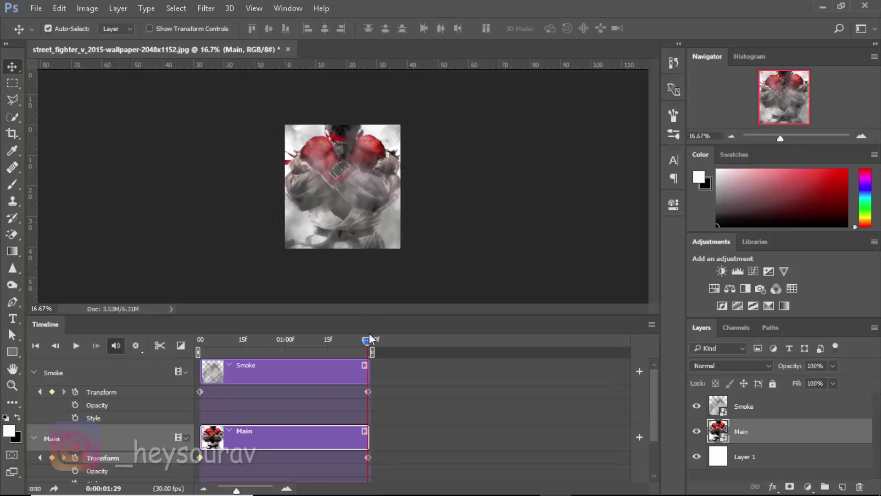
- Fit the whole image on screen and preview the animation from the first frame
click(211, 340)
click(197, 351)
key(z)
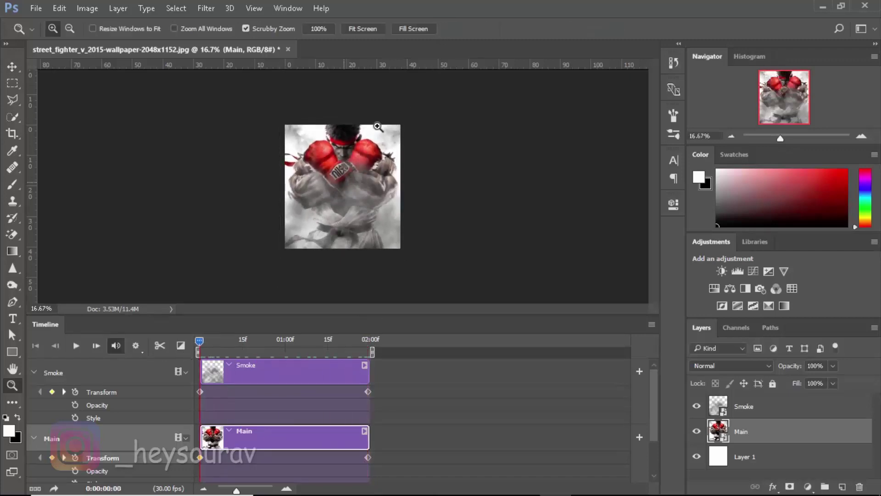
click(367, 27)
key(v)
key(space)
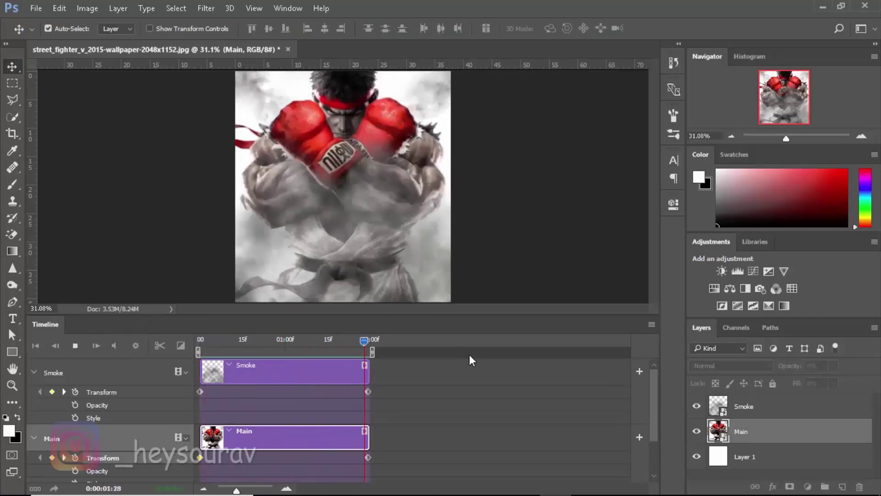
key(space)
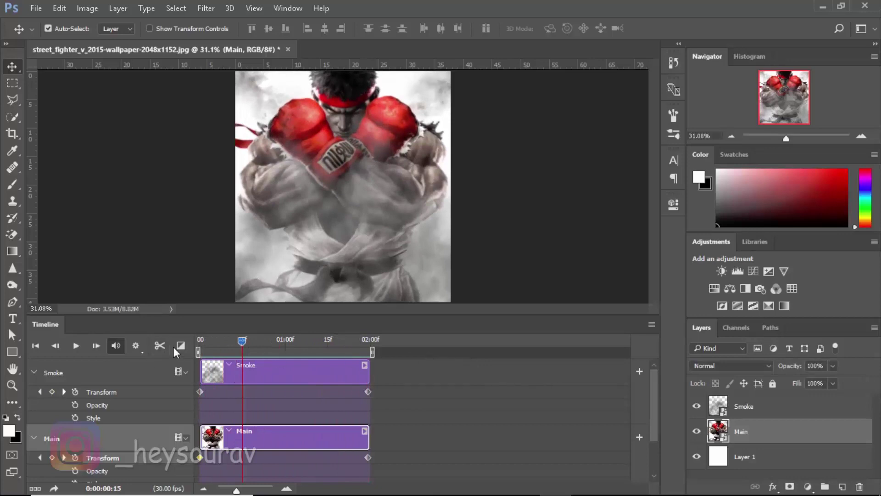
- Apply a 1 s Fade transition to the start of the Smoke clip and preview the animation
click(180, 346)
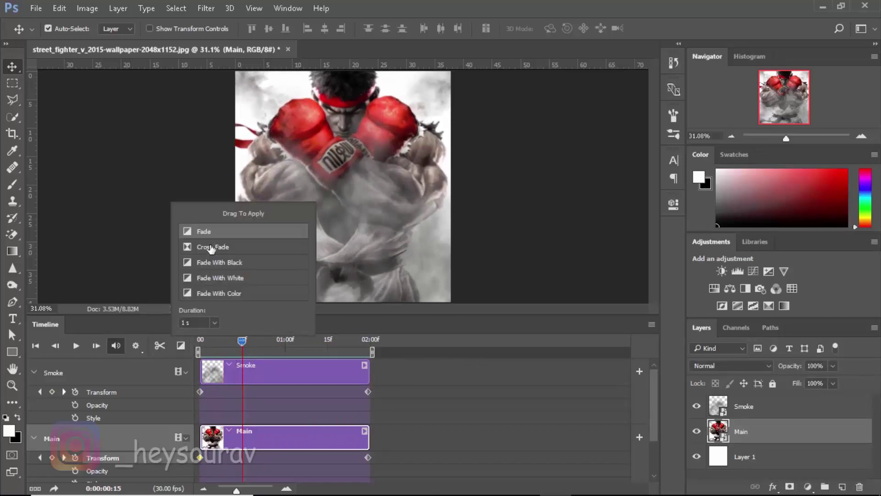
drag(200, 237, 226, 371)
key(space)
click(464, 382)
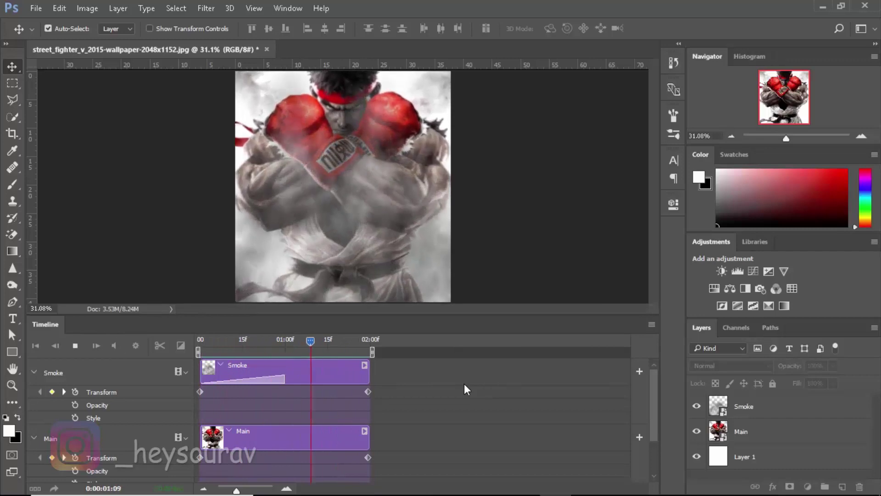
key(space)
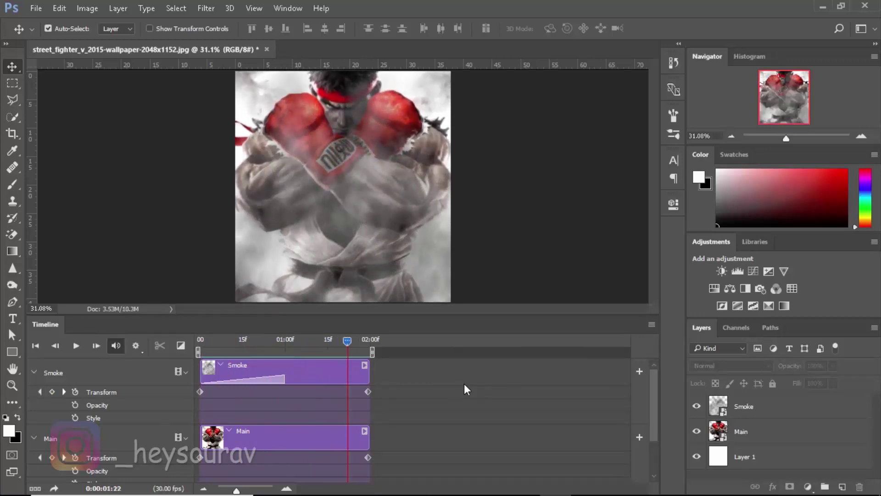